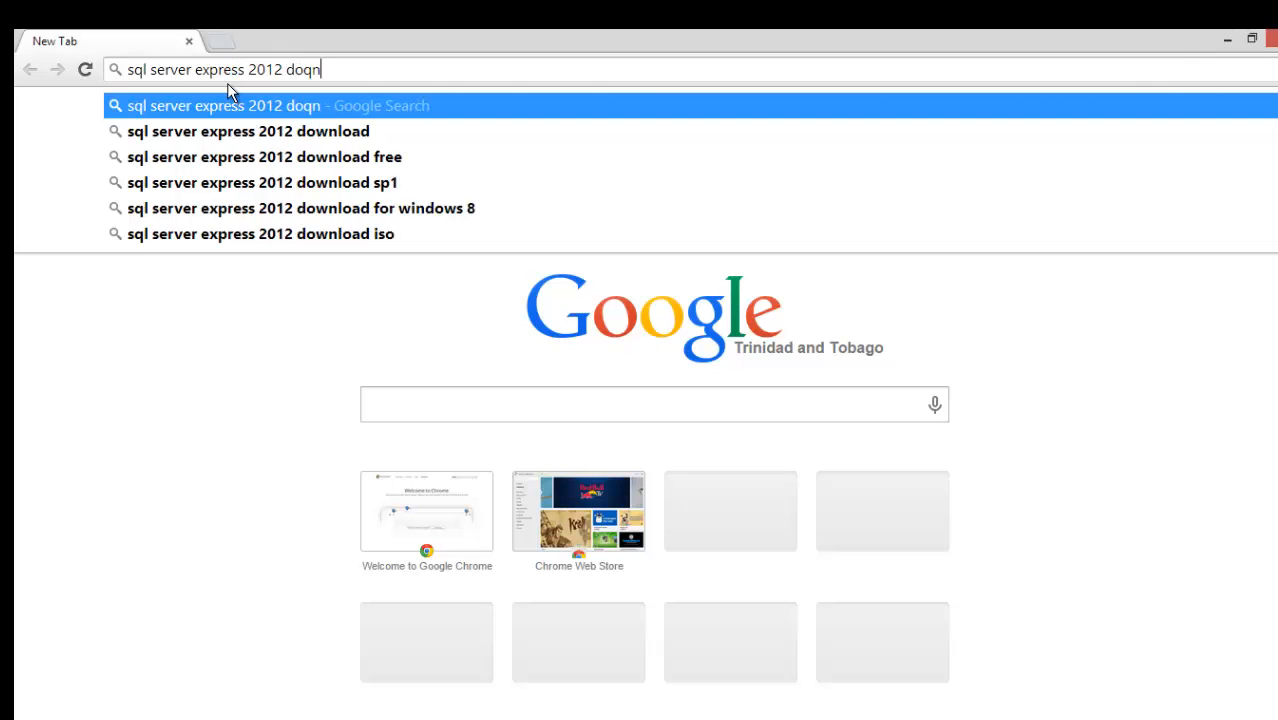
# Correct the search query for SQL Server 2012 Express and open Microsoft's download page from the results.
pyautogui.press('BackSpace')
pyautogui.press('BackSpace')
pyautogui.write('w')
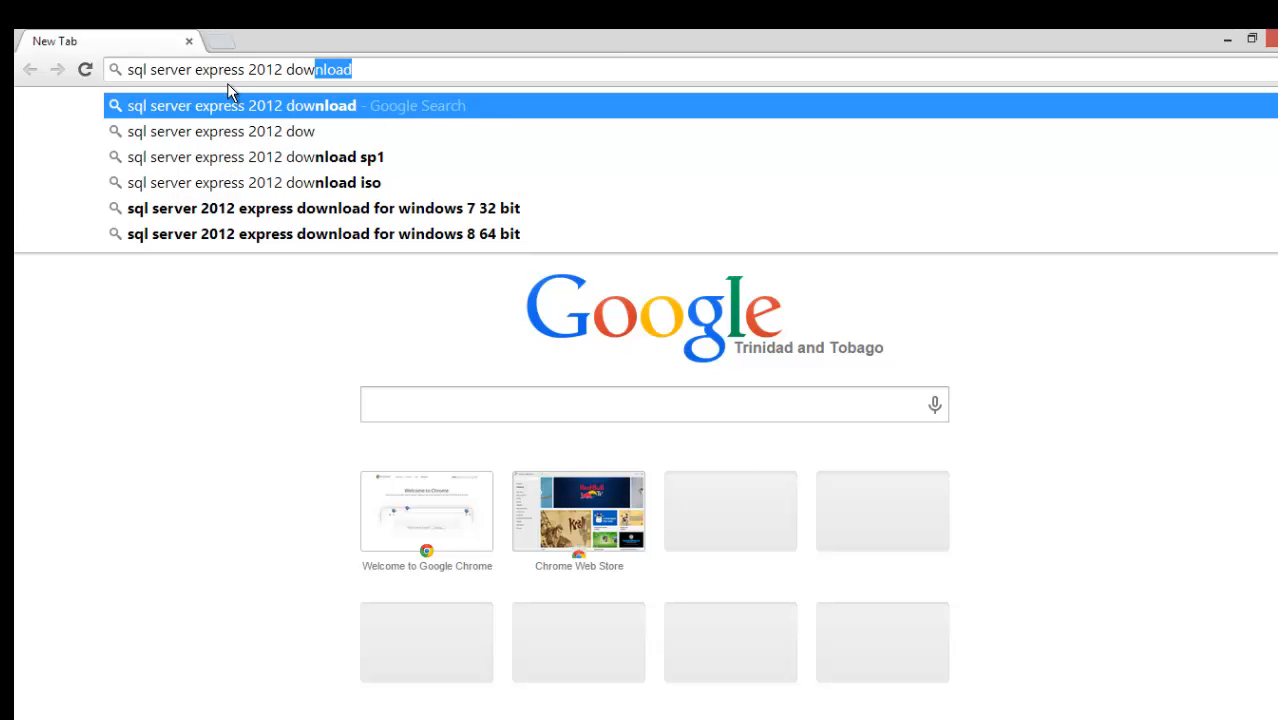
pyautogui.press('Return')
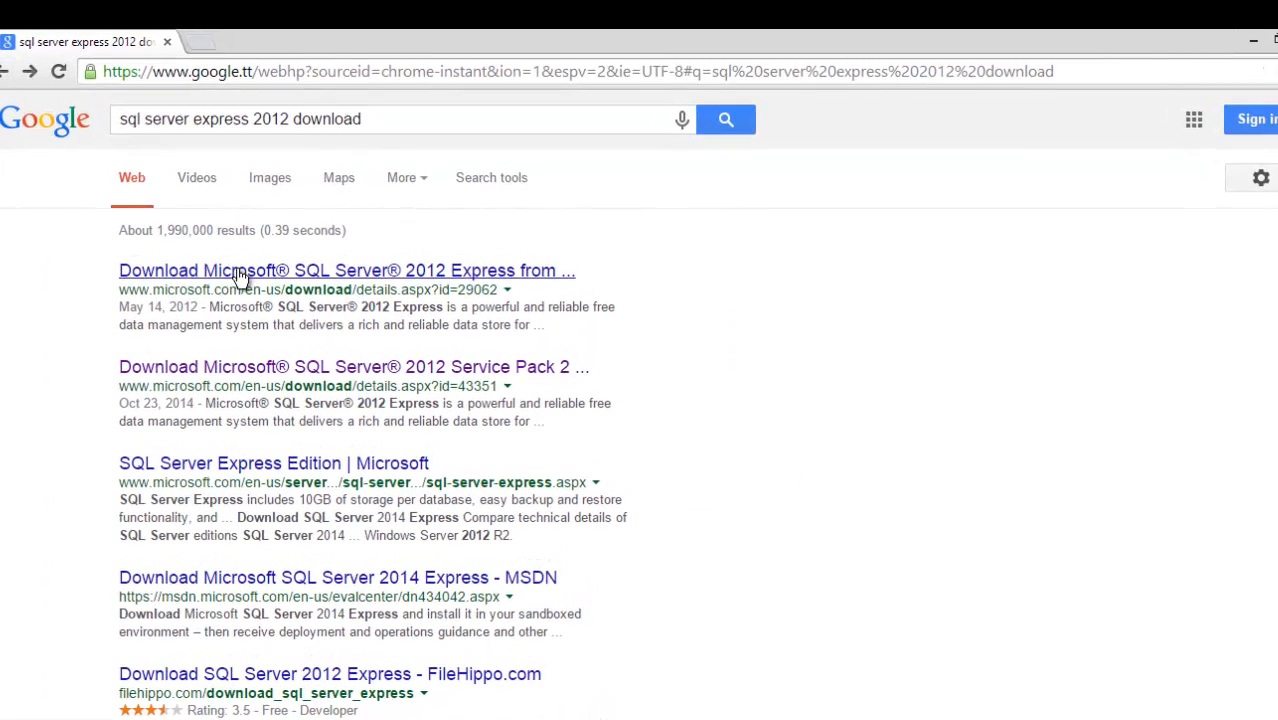
pyautogui.click(240, 277)
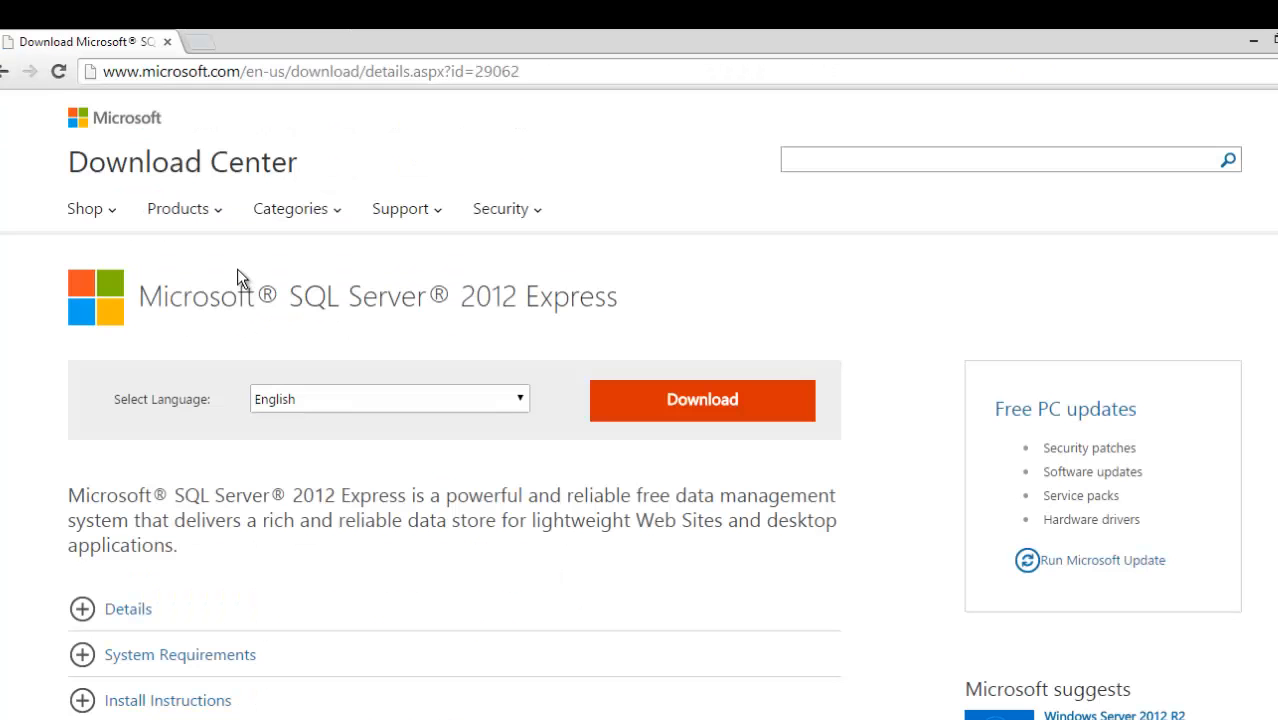
# Select SQLManagementStudio_x64_ENU.exe and SQLEXPR_x64_ENU.exe and start downloading both.
pyautogui.click(653, 400)
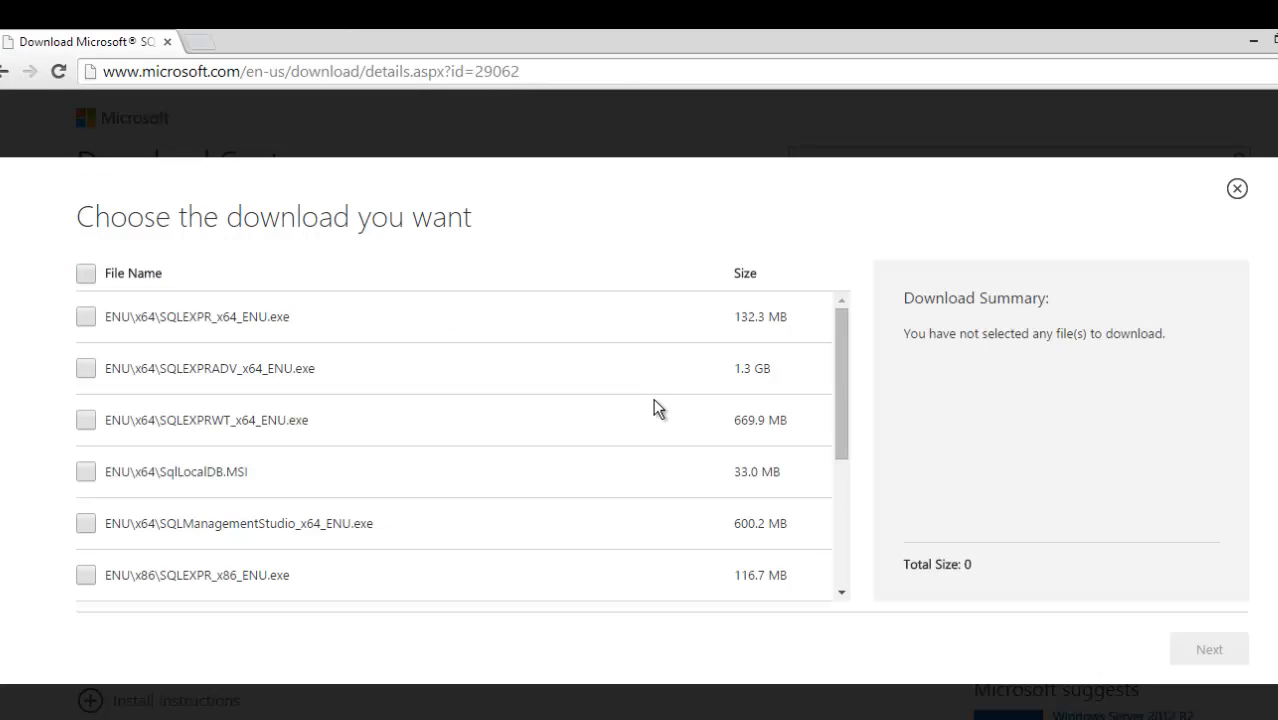
pyautogui.click(86, 524)
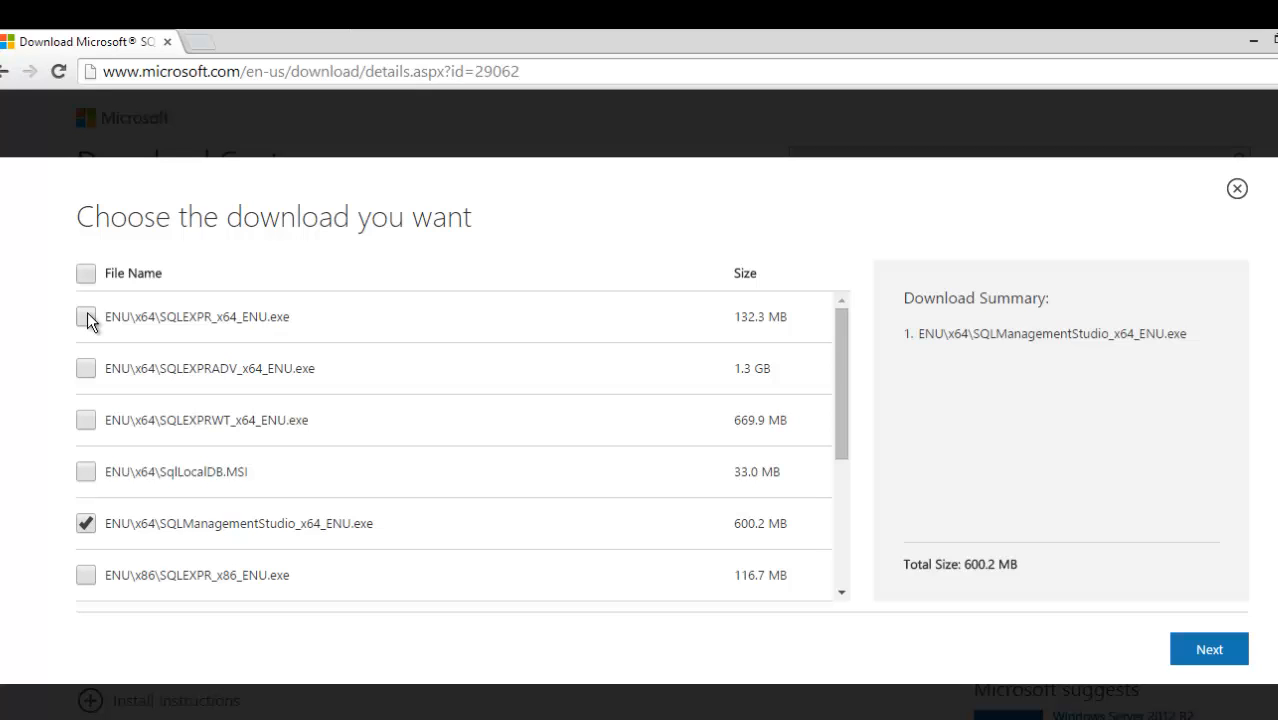
pyautogui.click(87, 318)
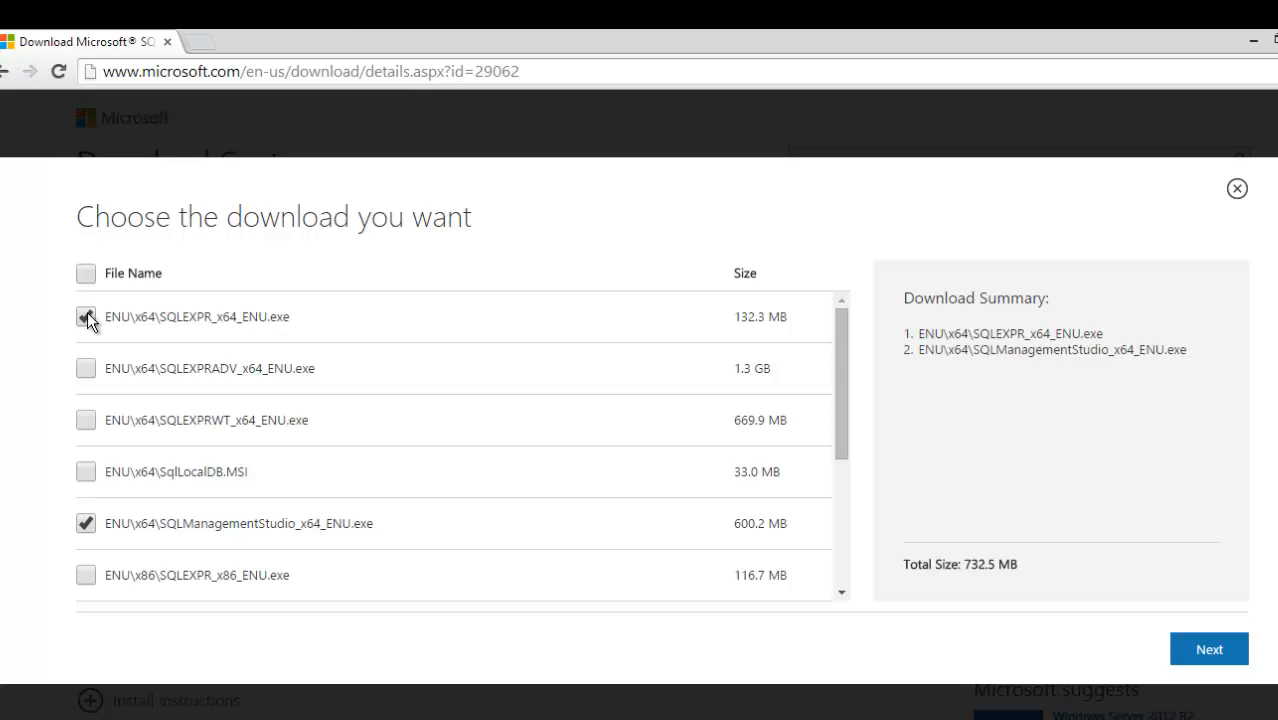
pyautogui.click(1205, 650)
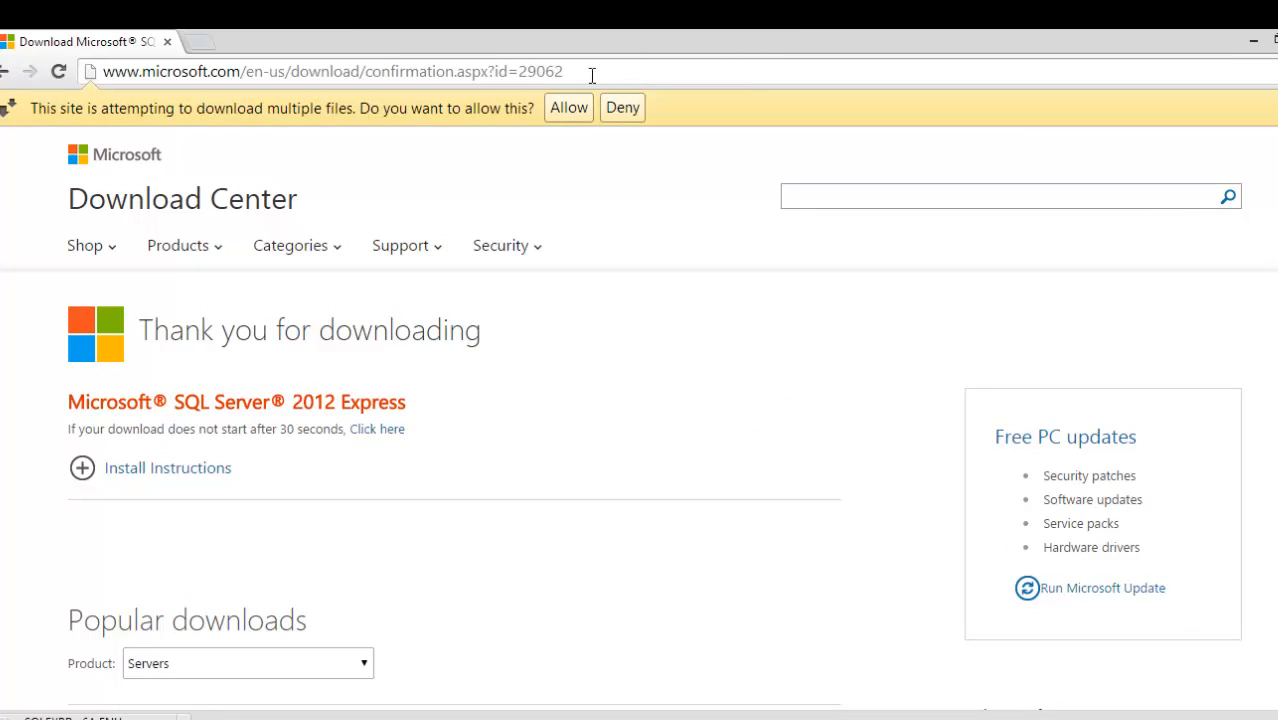
# Allow the multiple downloads and show the SQLEXPR installer in its Downloads folder.
pyautogui.click(568, 107)
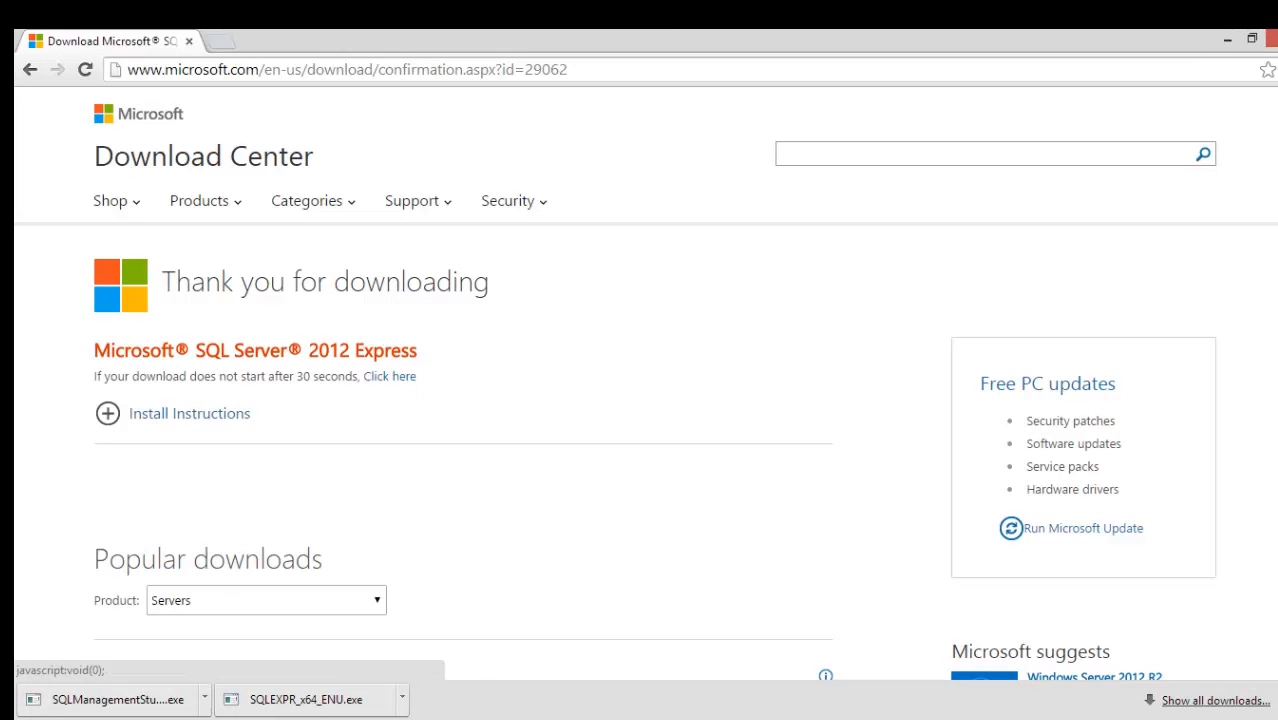
pyautogui.click(402, 699)
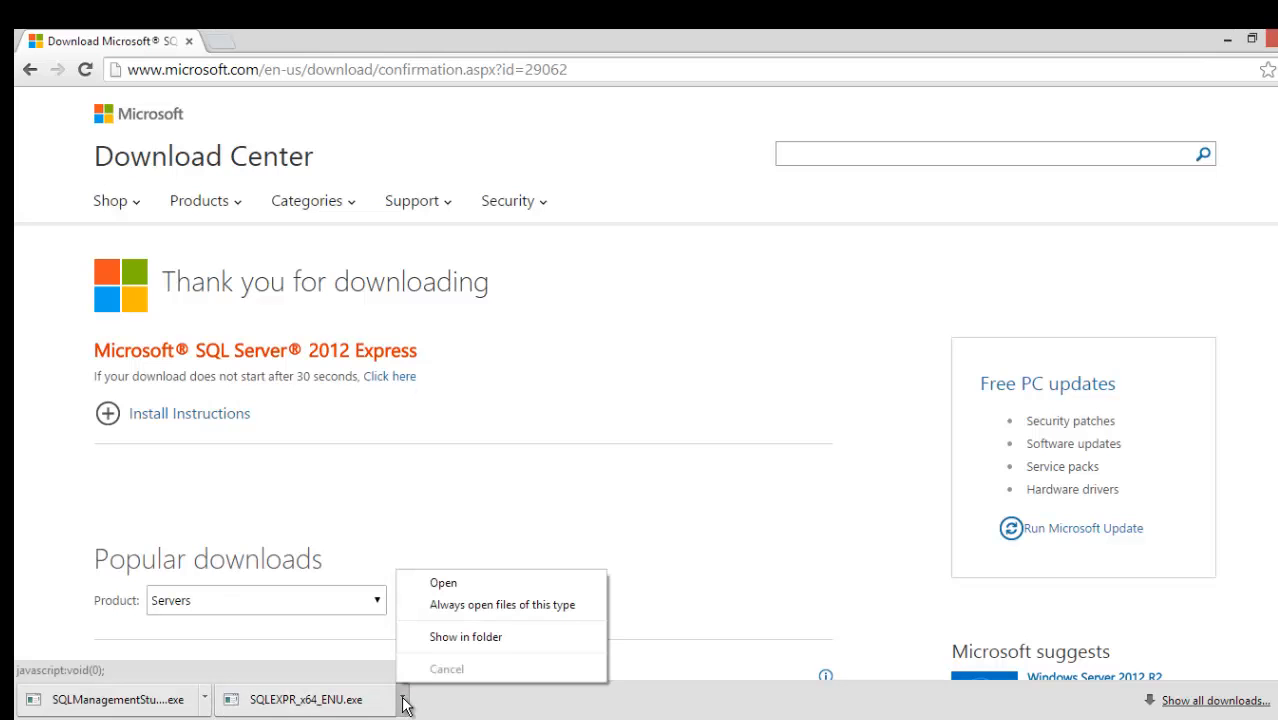
pyautogui.click(457, 637)
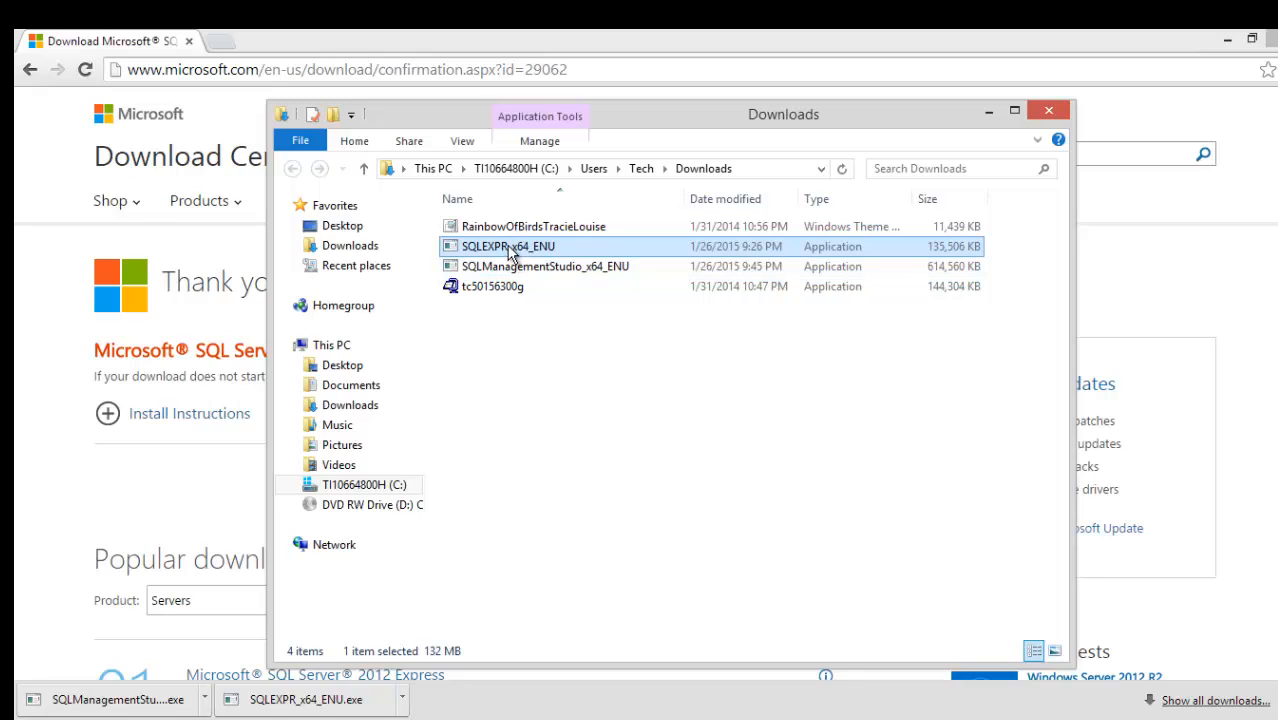
# Launch SQLEXPR_x64_ENU, then close the Downloads folder and minimize Chrome.
pyautogui.doubleClick(509, 247)
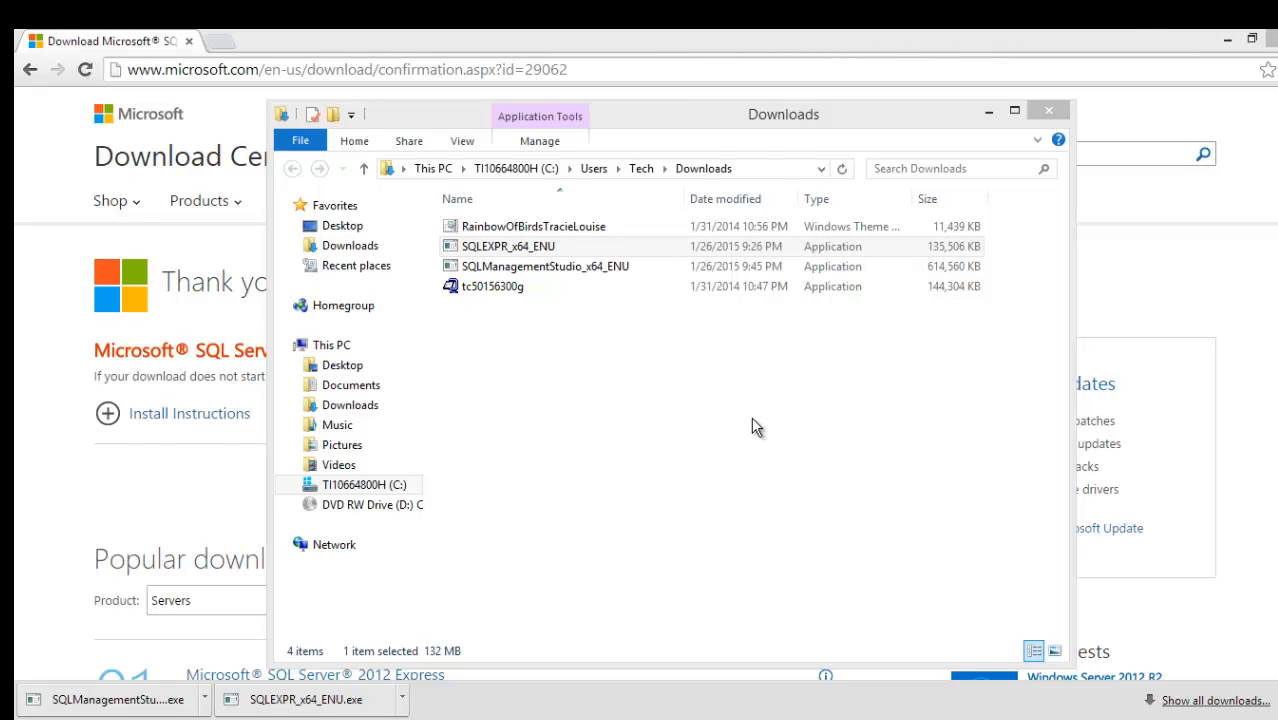
pyautogui.click(989, 112)
pyautogui.click(1228, 41)
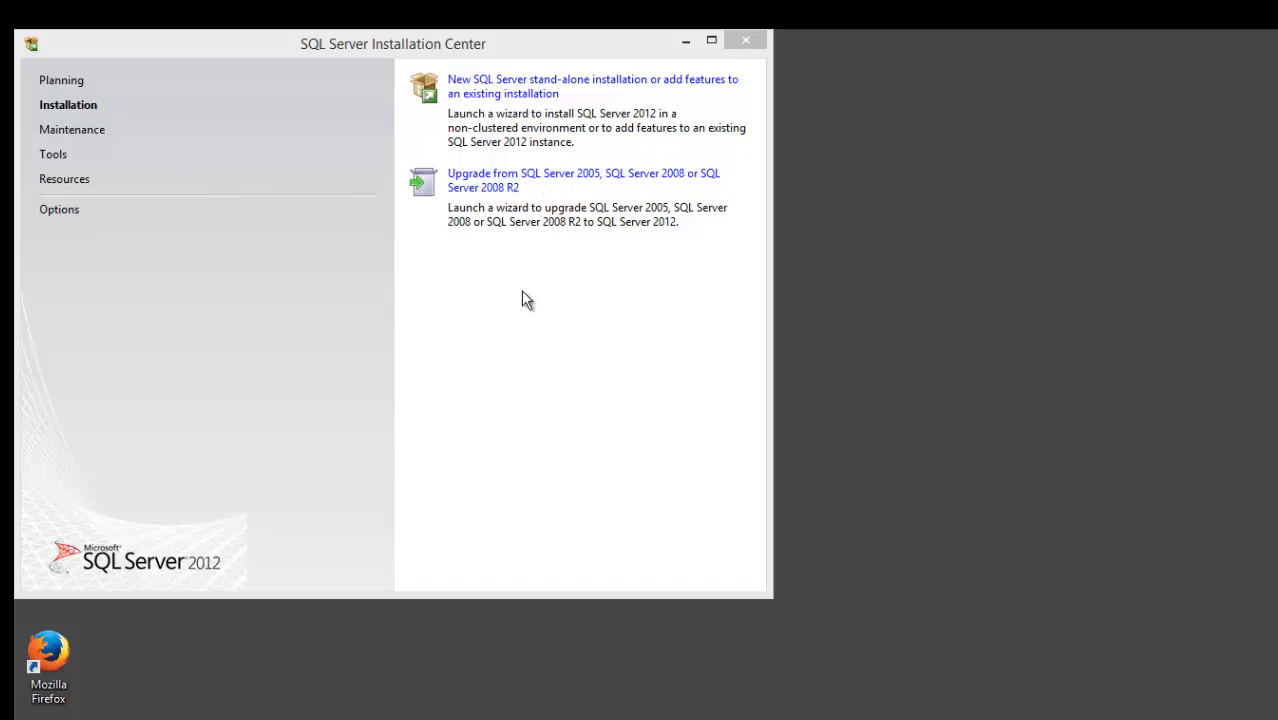
# Choose the new SQL Server stand-alone installation option.
pyautogui.click(531, 88)
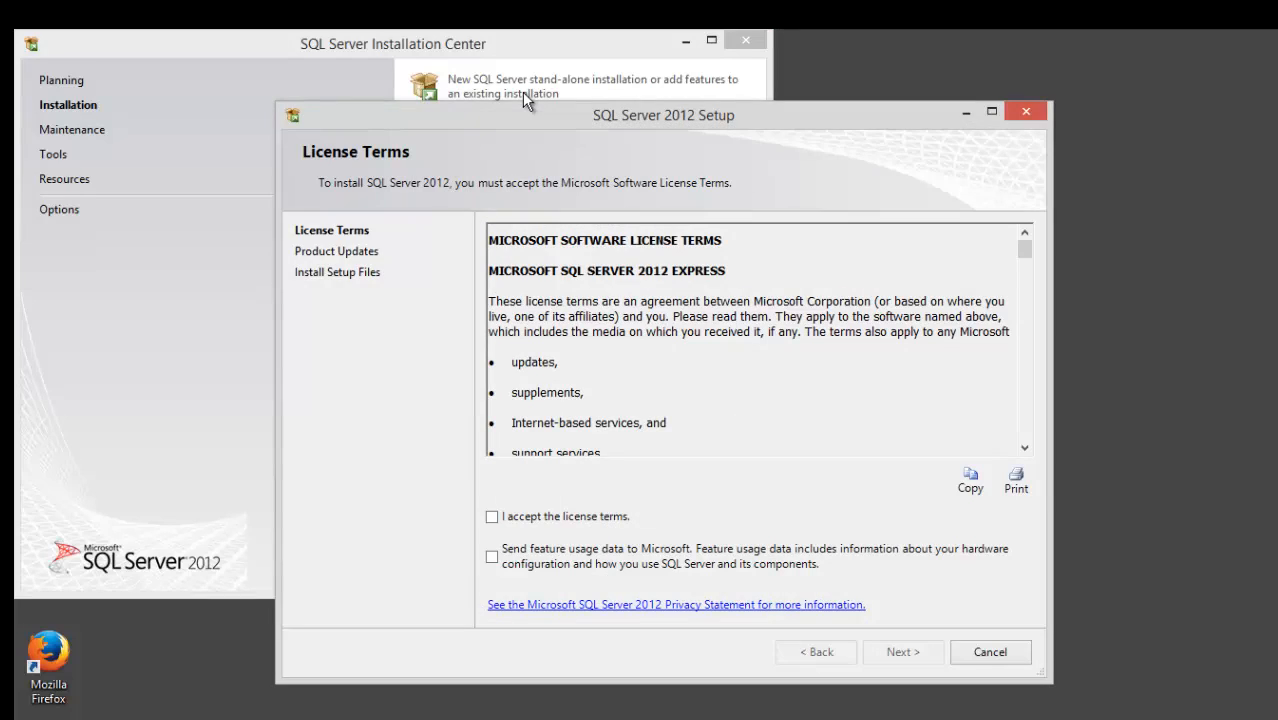
# Accept the license terms and continue with SQL Server product updates included.
pyautogui.click(491, 517)
pyautogui.click(889, 655)
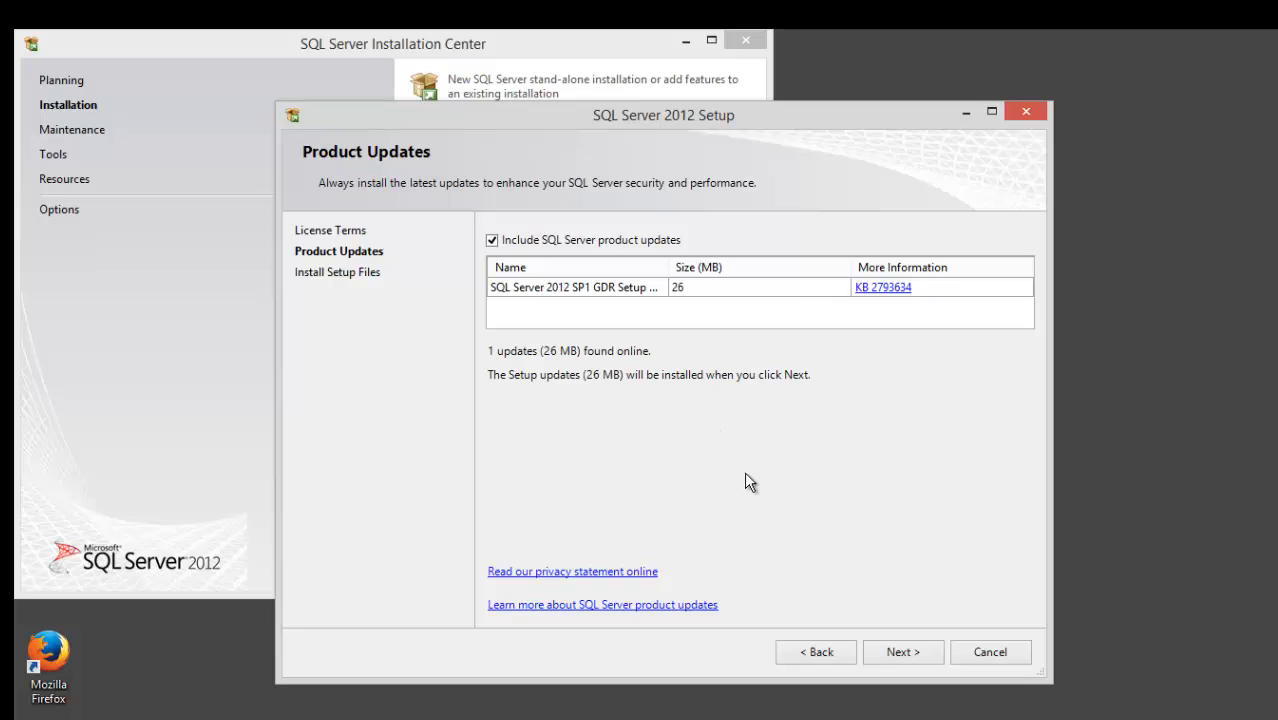
pyautogui.click(903, 652)
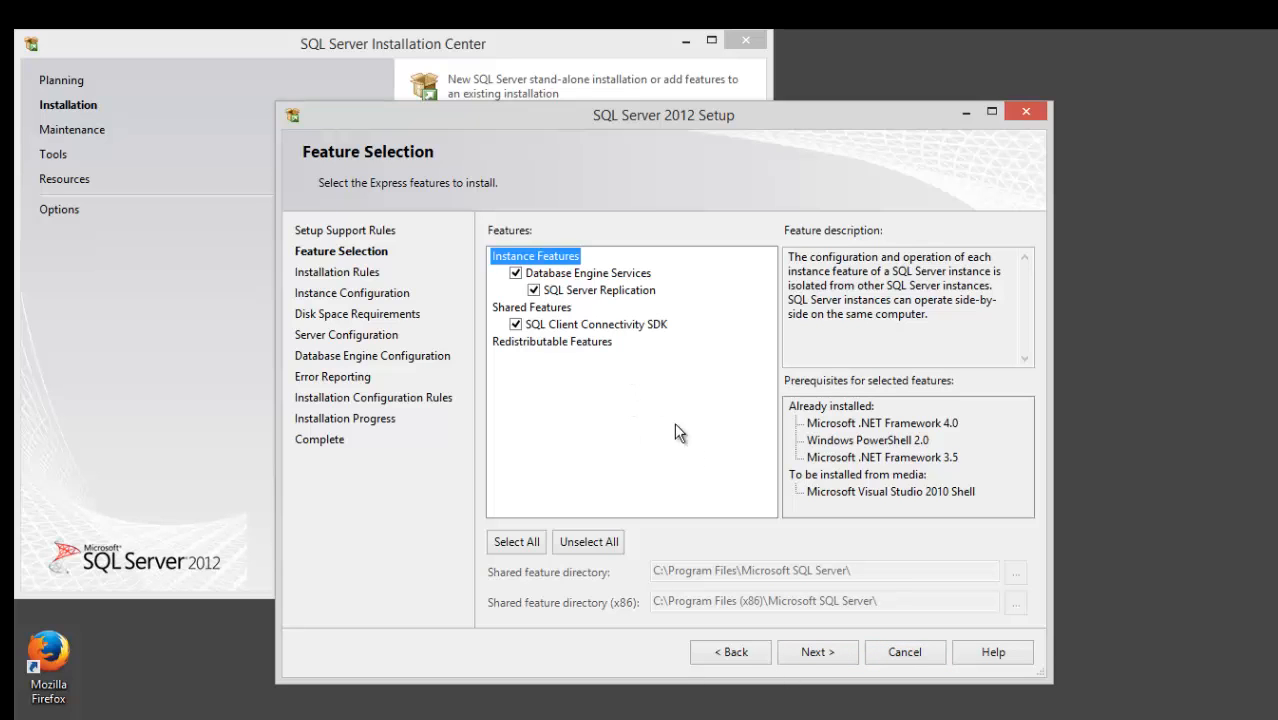
# Keep the selected features and replace the named instance with ITEC285.
pyautogui.click(821, 648)
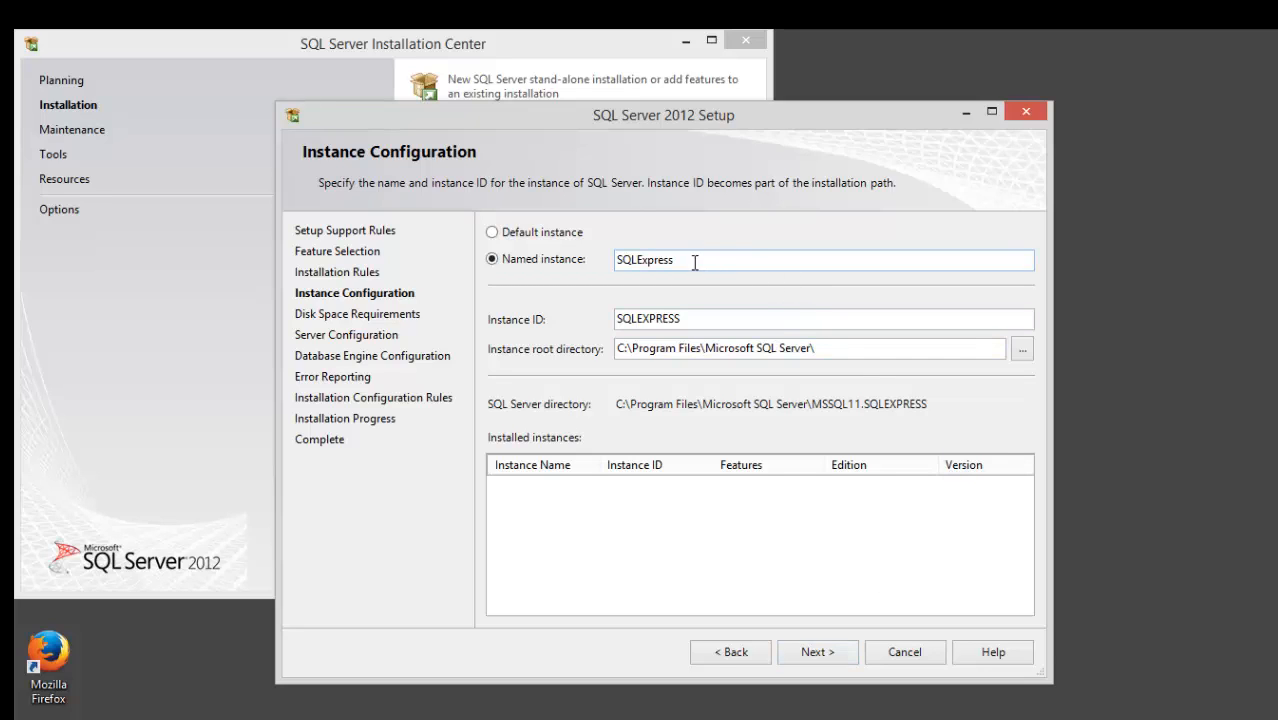
pyautogui.moveTo(693, 260); pyautogui.dragTo(610, 258)
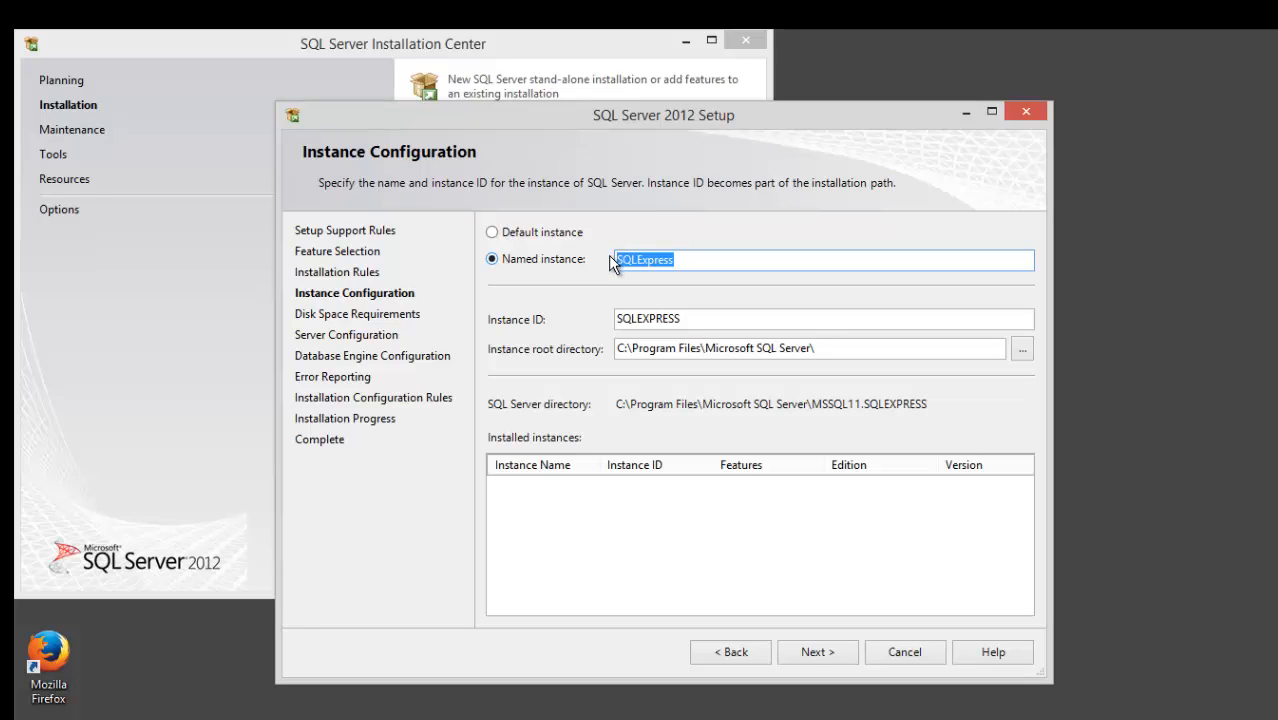
pyautogui.press('BackSpace')
pyautogui.press('BackSpace')
pyautogui.write('ITEC285')
pyautogui.click(879, 349)
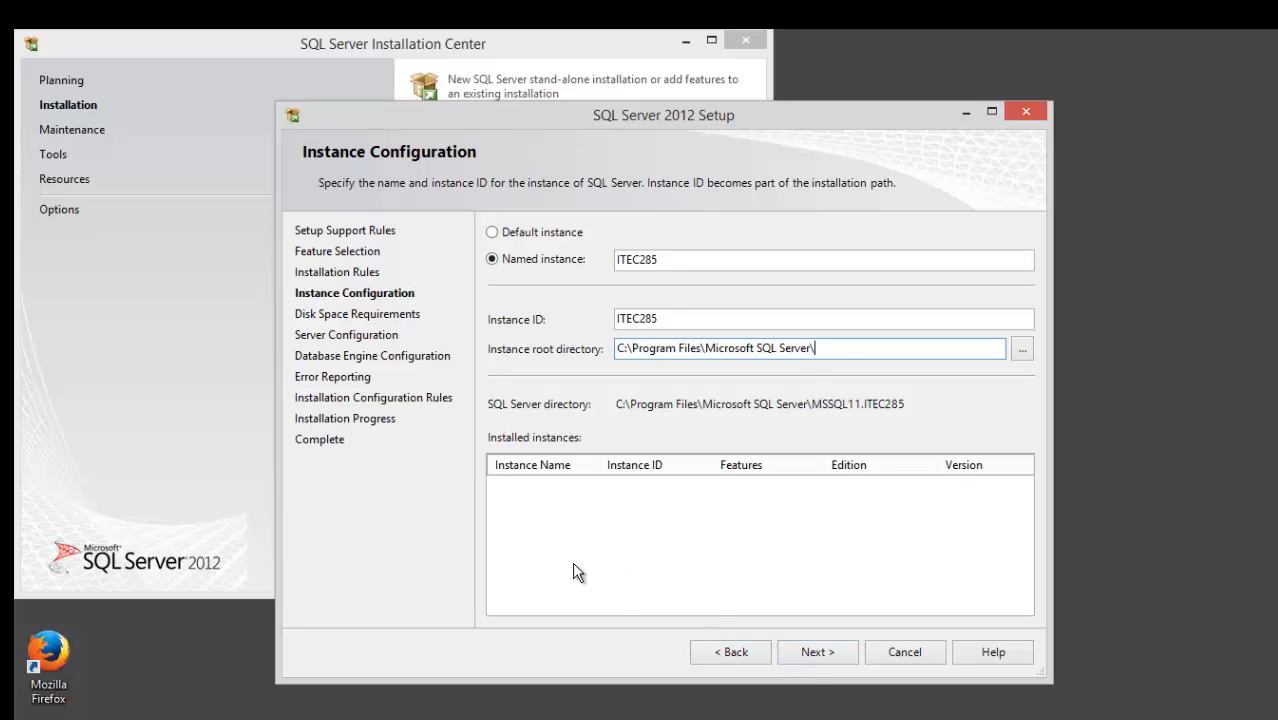
pyautogui.click(818, 652)
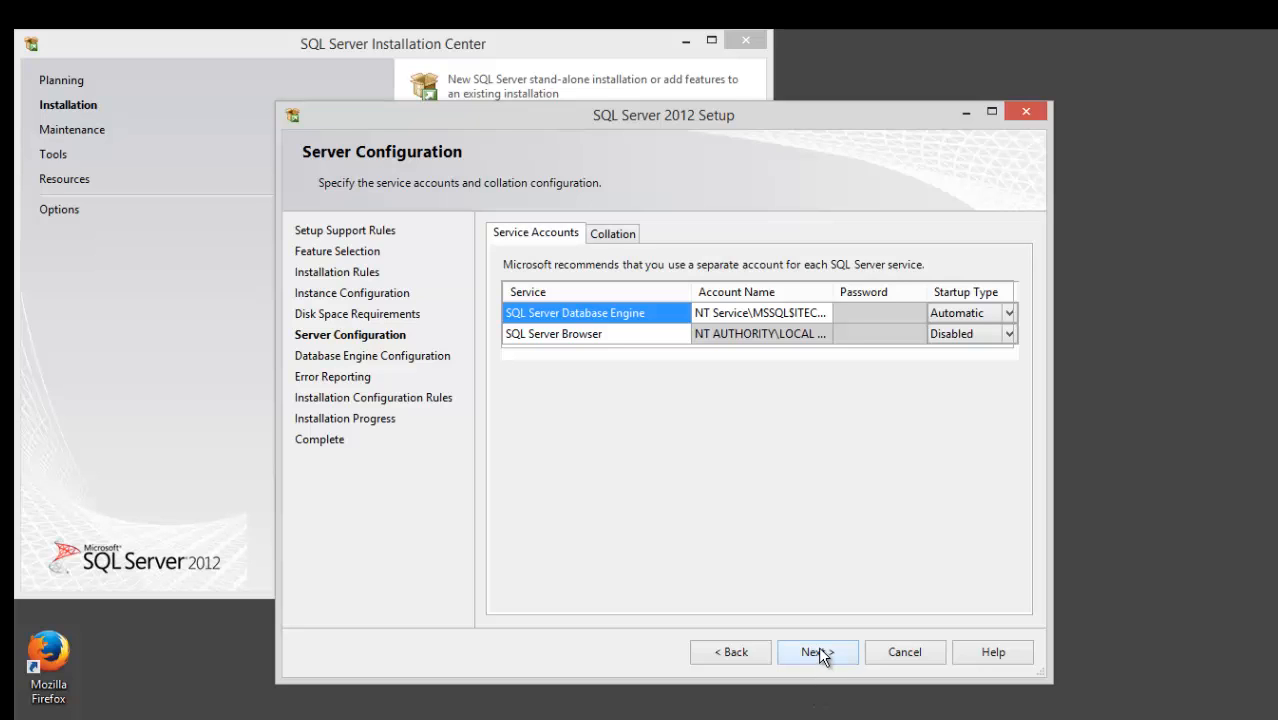
# Keep the service accounts, choose Mixed Mode authentication and enter the sa account password.
pyautogui.click(818, 648)
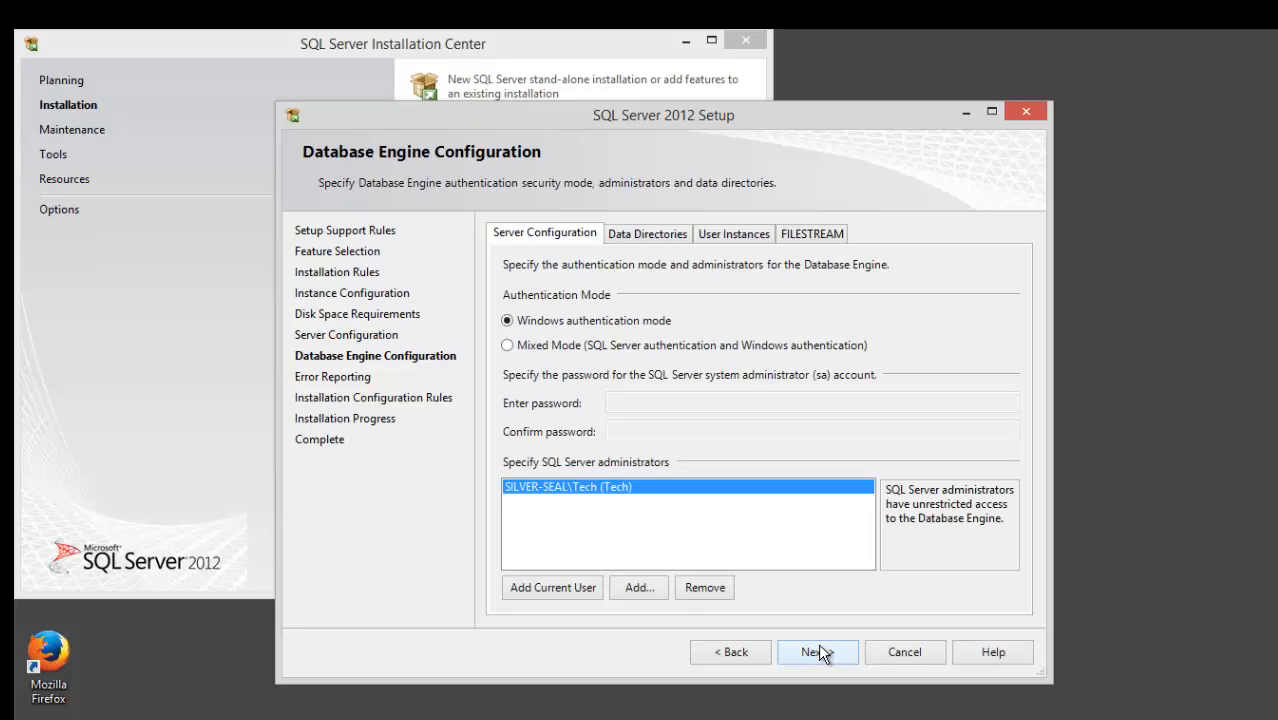
pyautogui.click(507, 345)
pyautogui.click(630, 403)
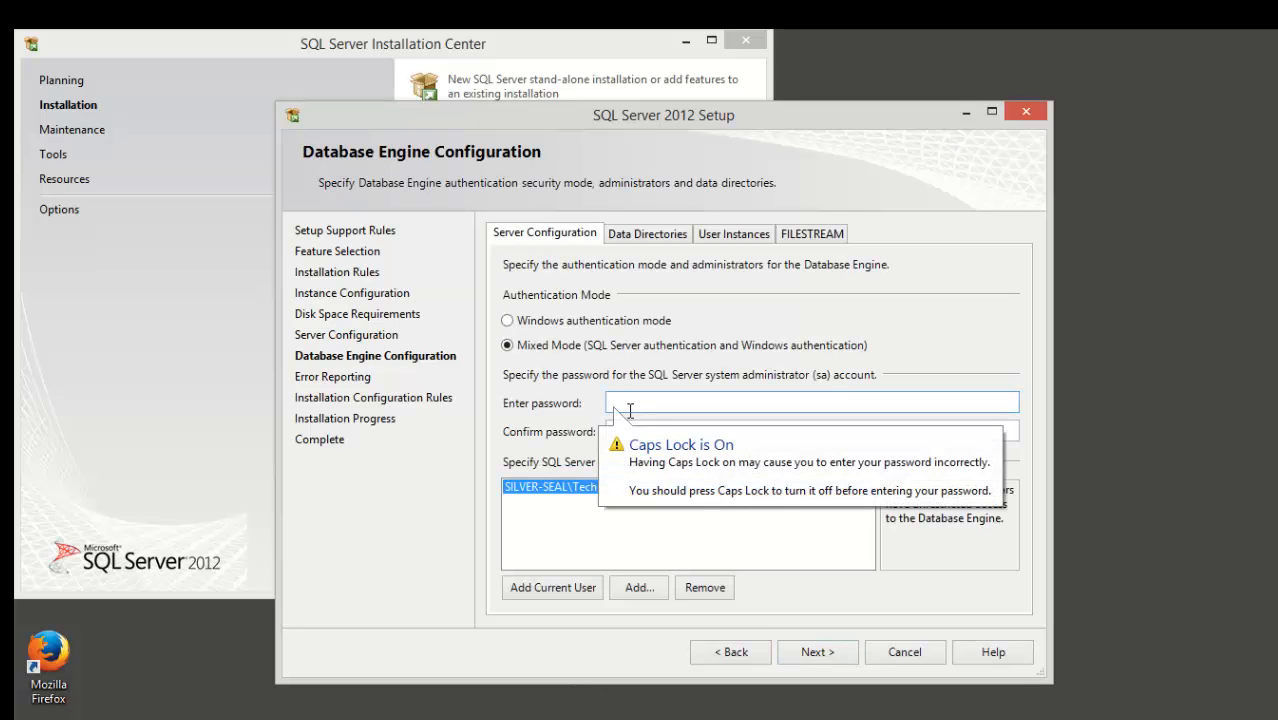
pyautogui.press('capslock')
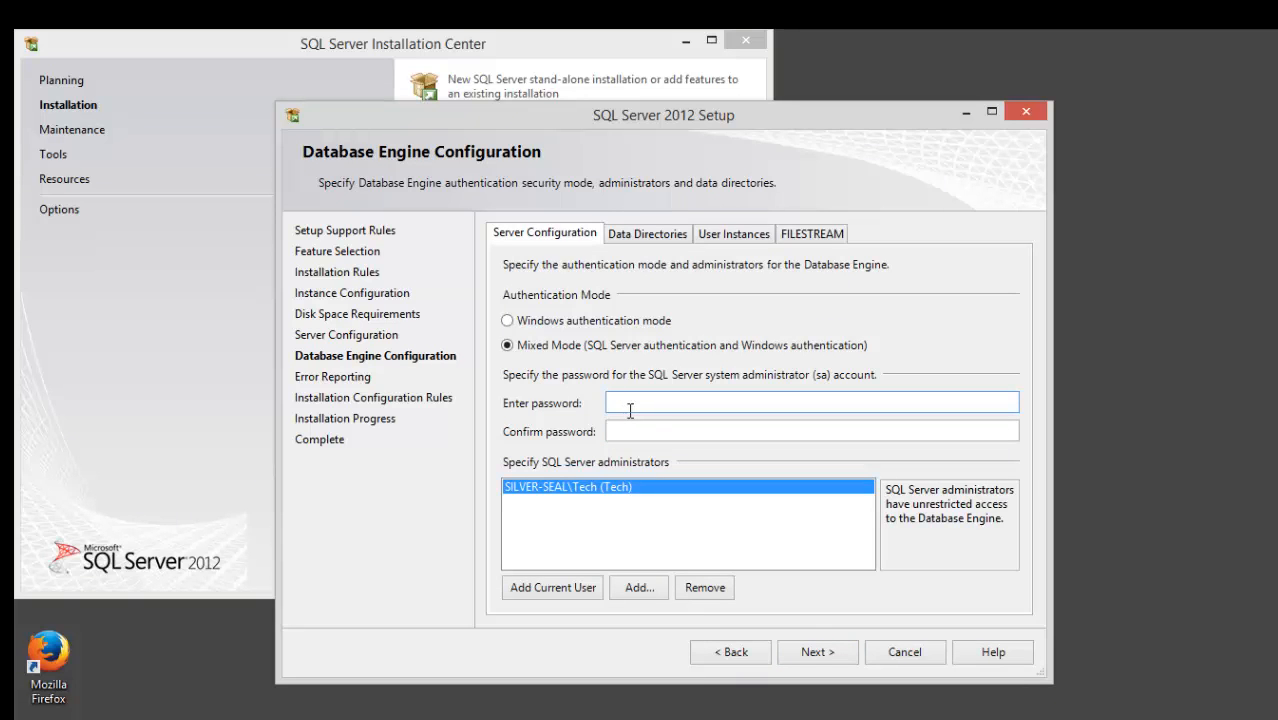
pyautogui.write('•••••••••••')
pyautogui.press('Tab')
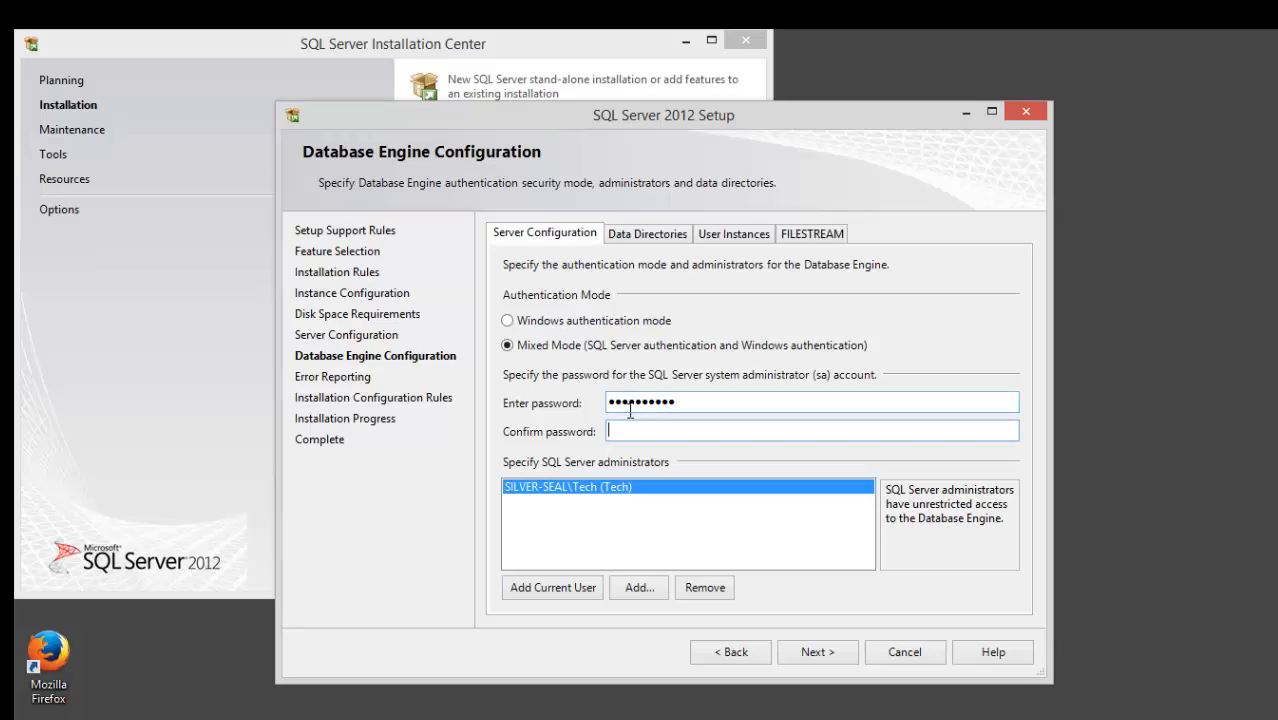
pyautogui.write('•••••••••••')
# Run the installation to completion, then close the setup wizard and the Installation Center.
pyautogui.click(832, 656)
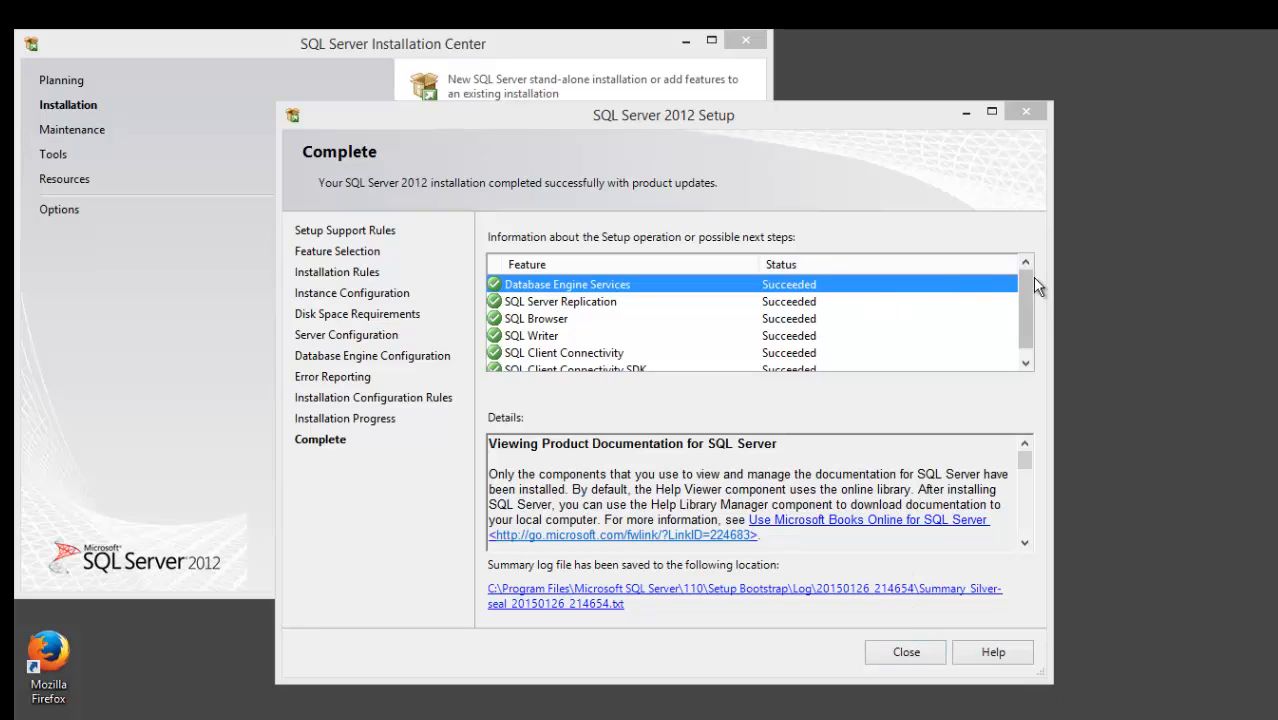
pyautogui.moveTo(1026, 291); pyautogui.dragTo(1036, 338)
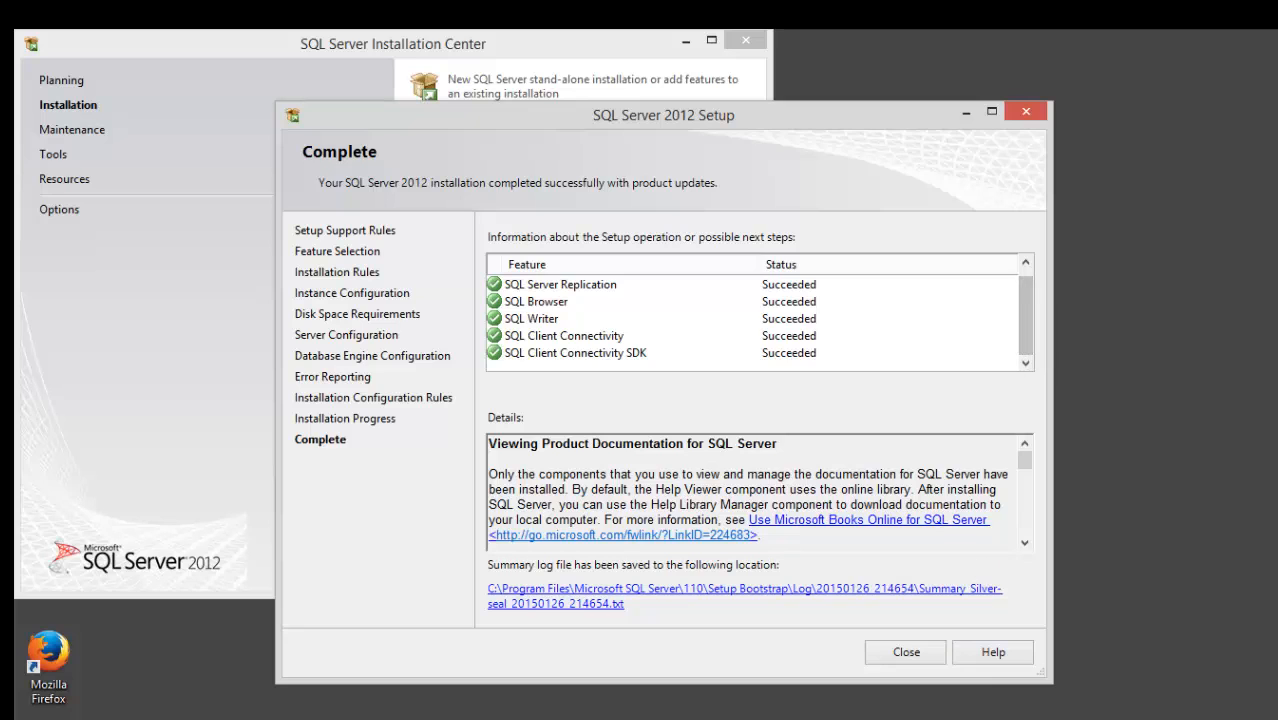
pyautogui.click(905, 653)
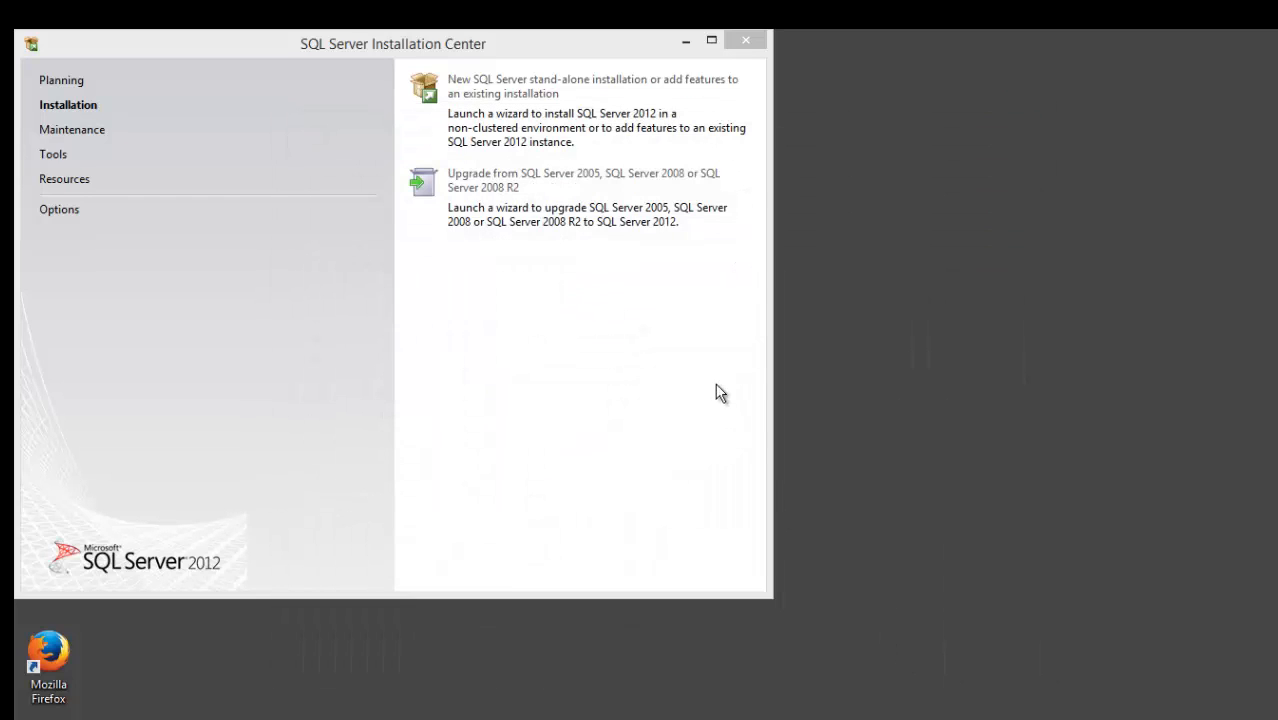
pyautogui.click(744, 41)
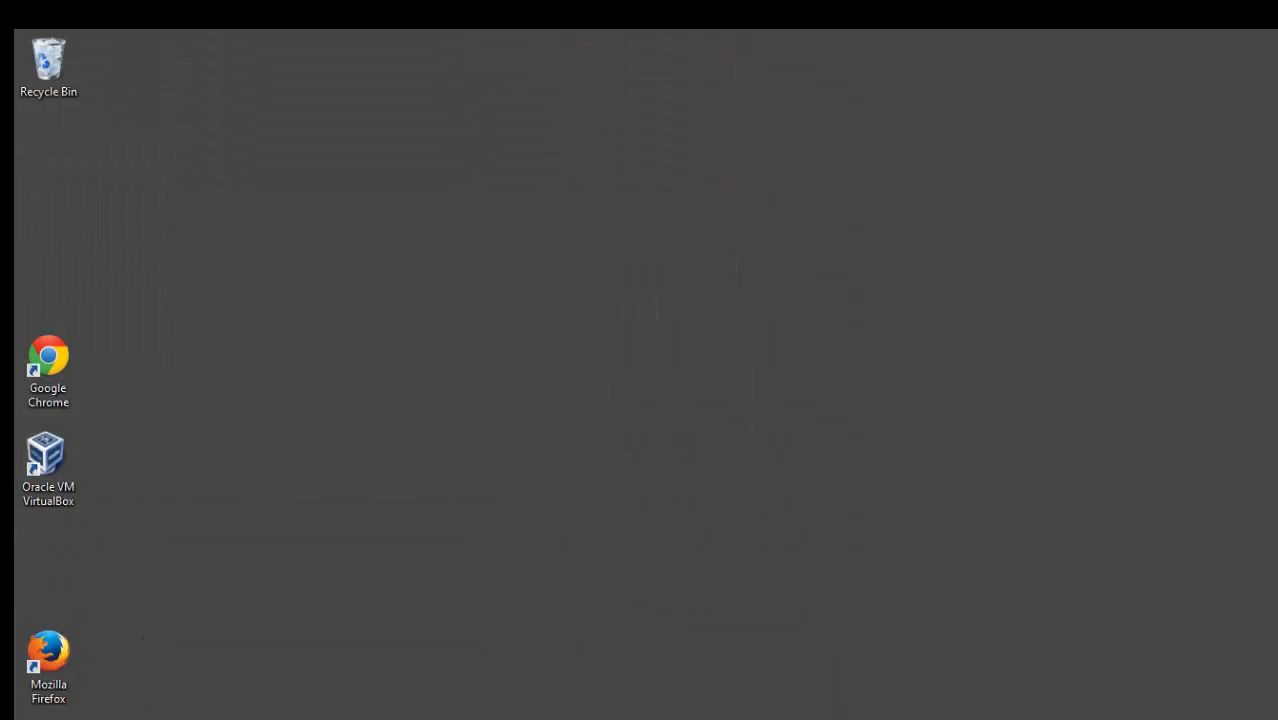
# Run SQLManagementStudio_x64_ENU from the restored Downloads folder, then close the folder.
pyautogui.click(240, 718)
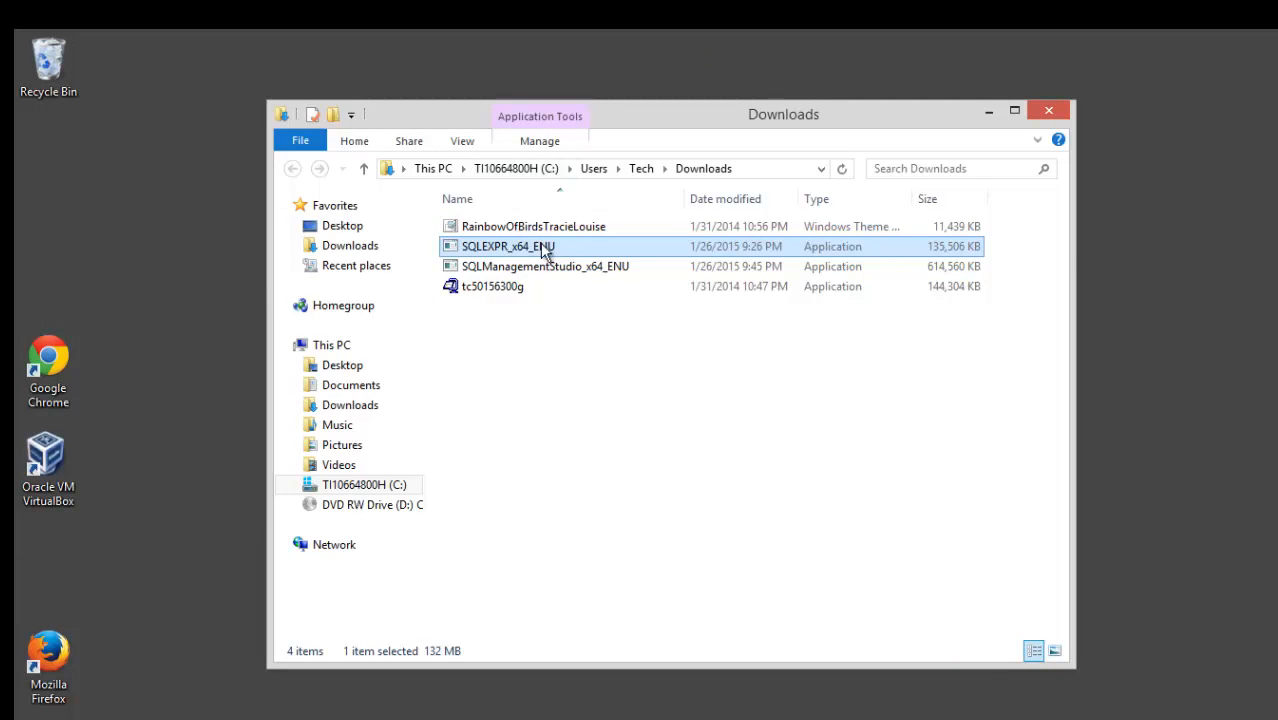
pyautogui.click(537, 270)
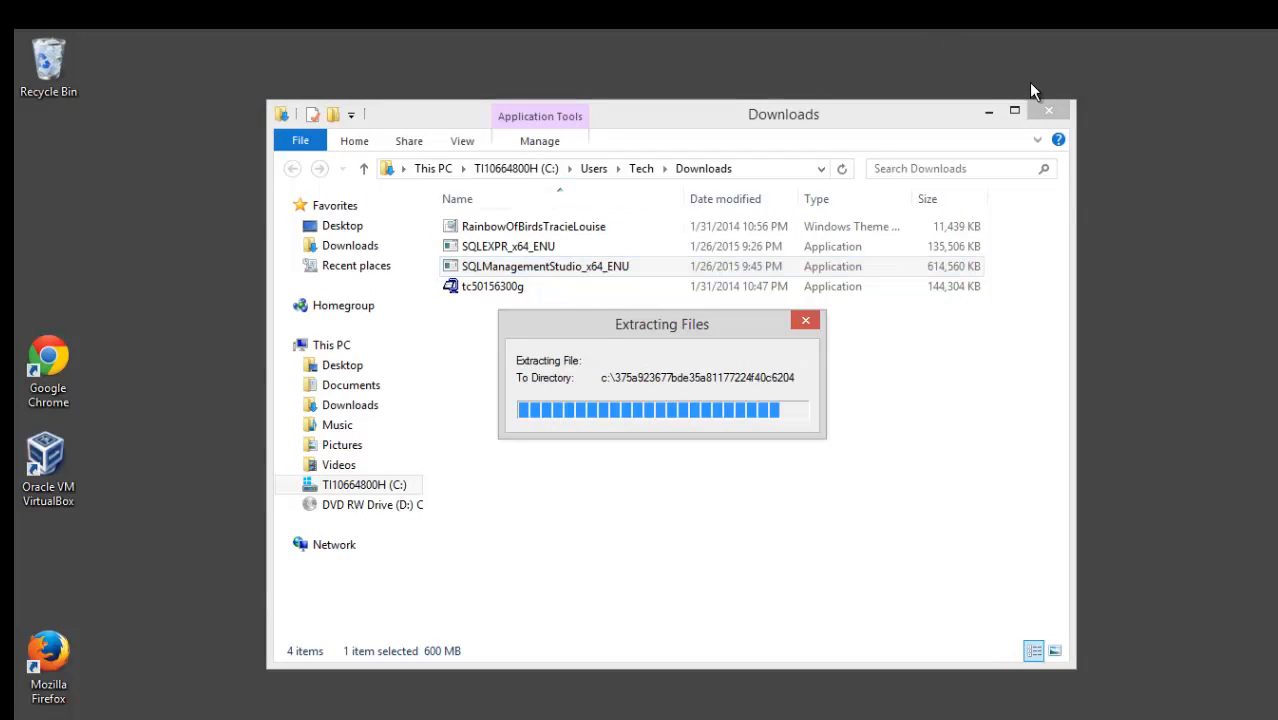
pyautogui.click(1045, 115)
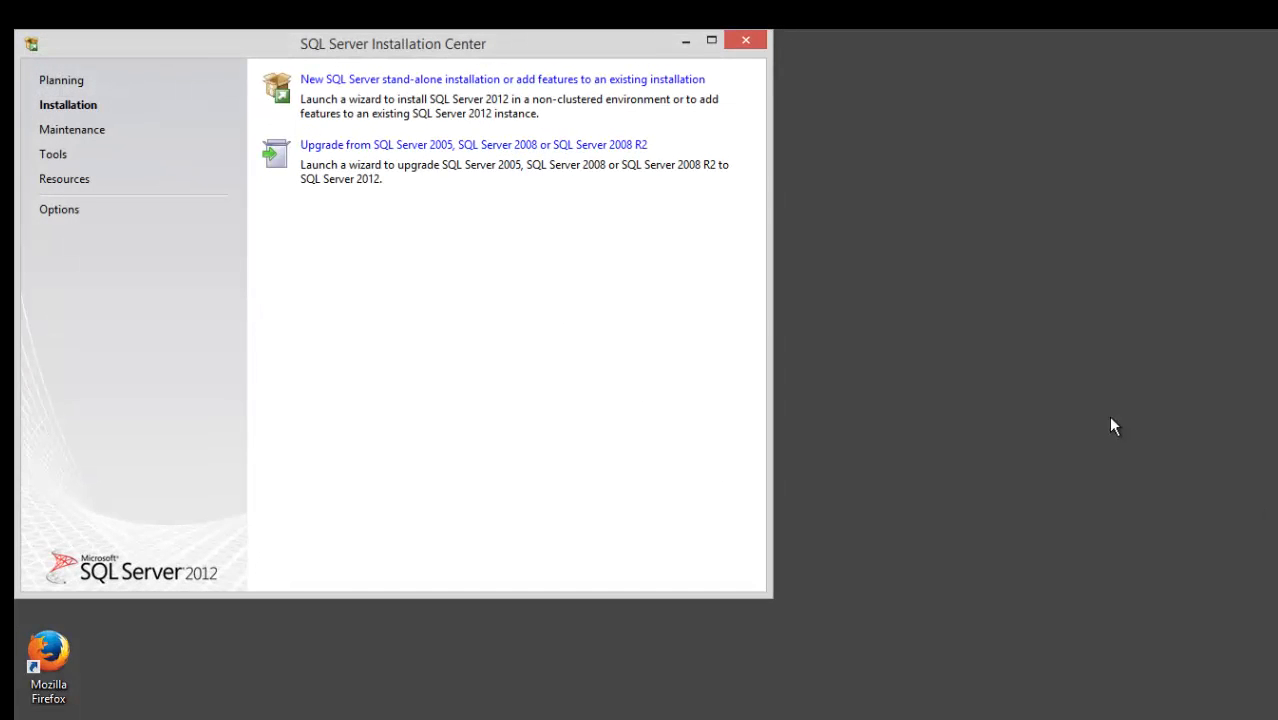
# Begin a new stand-alone SQL Server installation and continue past Product Updates, where no updates were found.
pyautogui.click(437, 82)
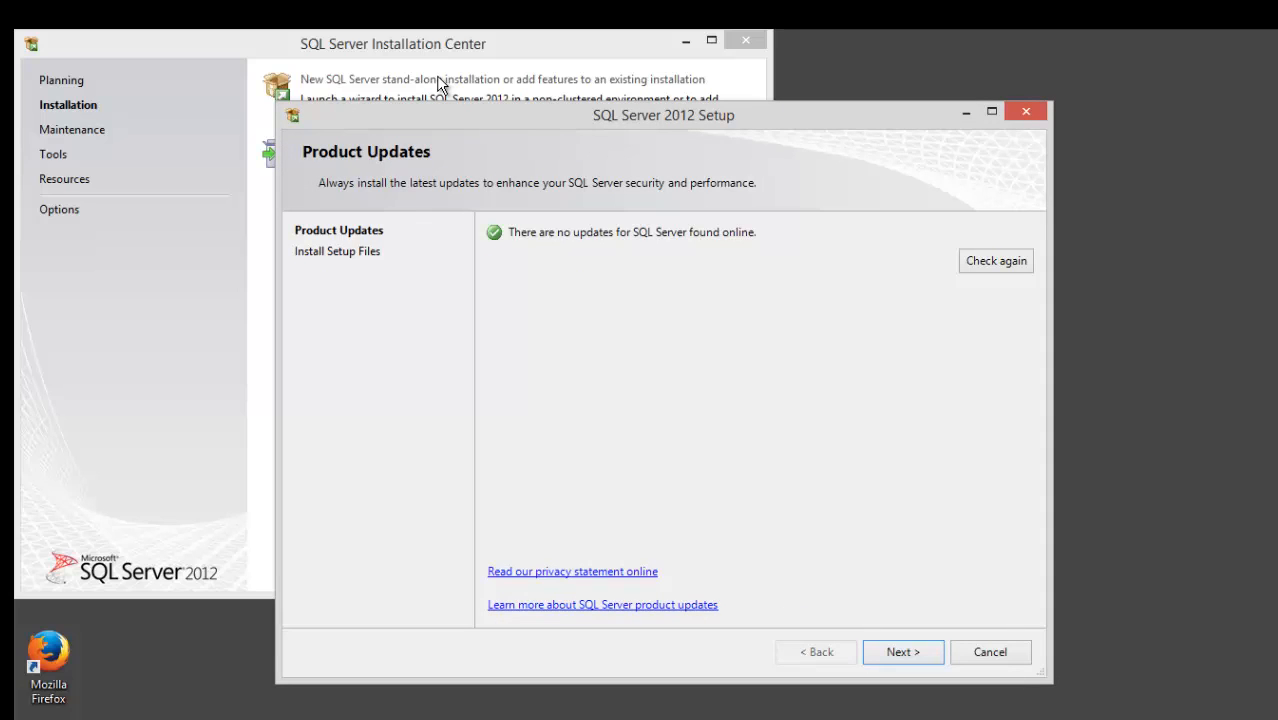
pyautogui.click(903, 652)
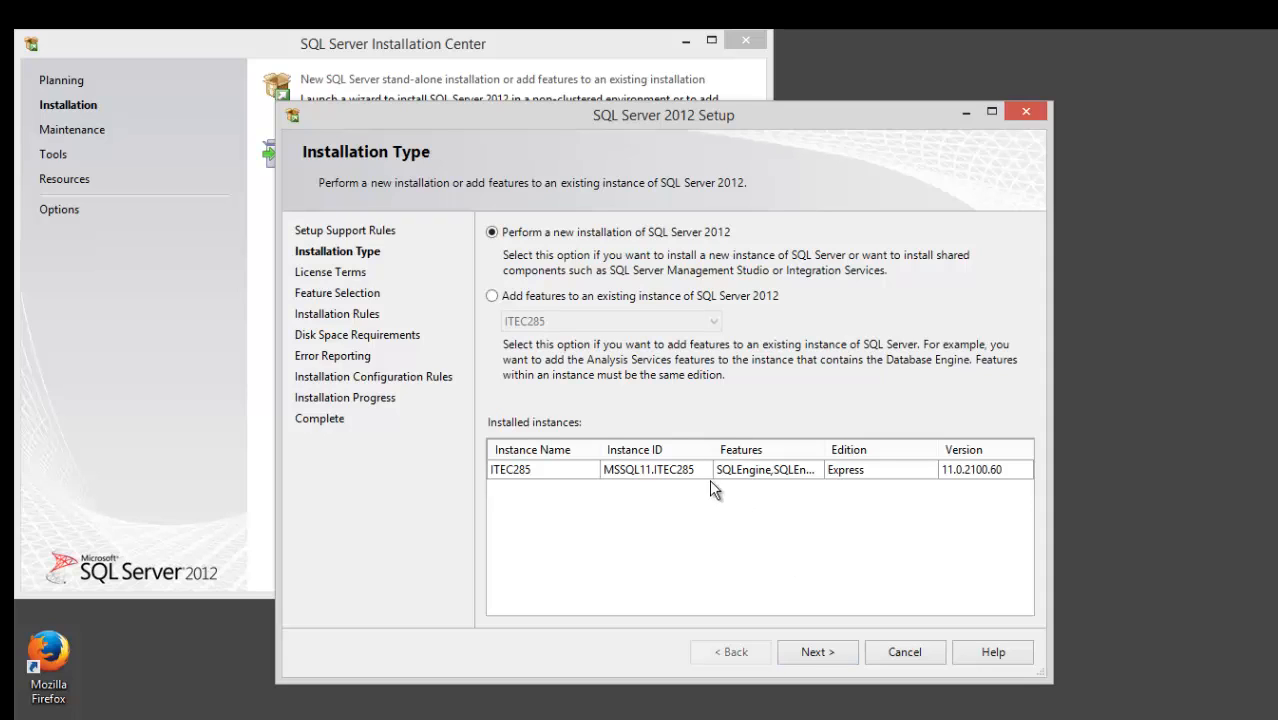
# Add the Management Tools - Basic feature to the existing ITEC285 instance.
pyautogui.click(492, 297)
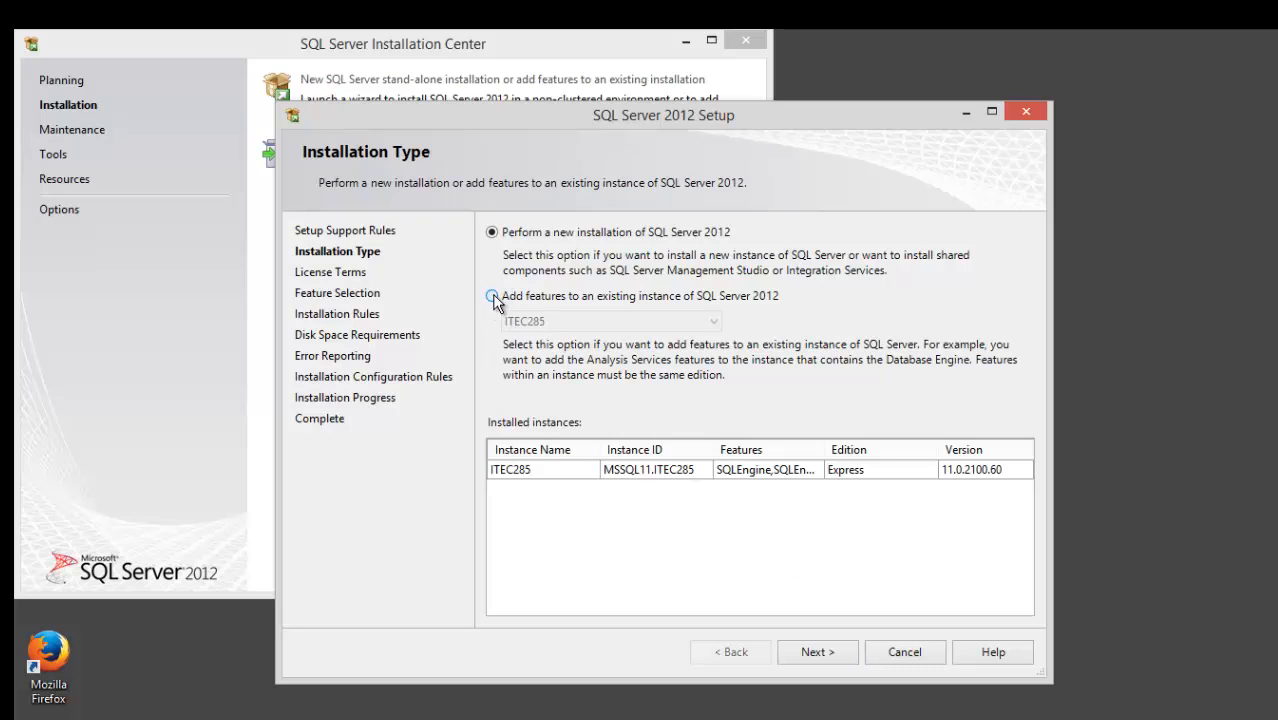
pyautogui.click(817, 653)
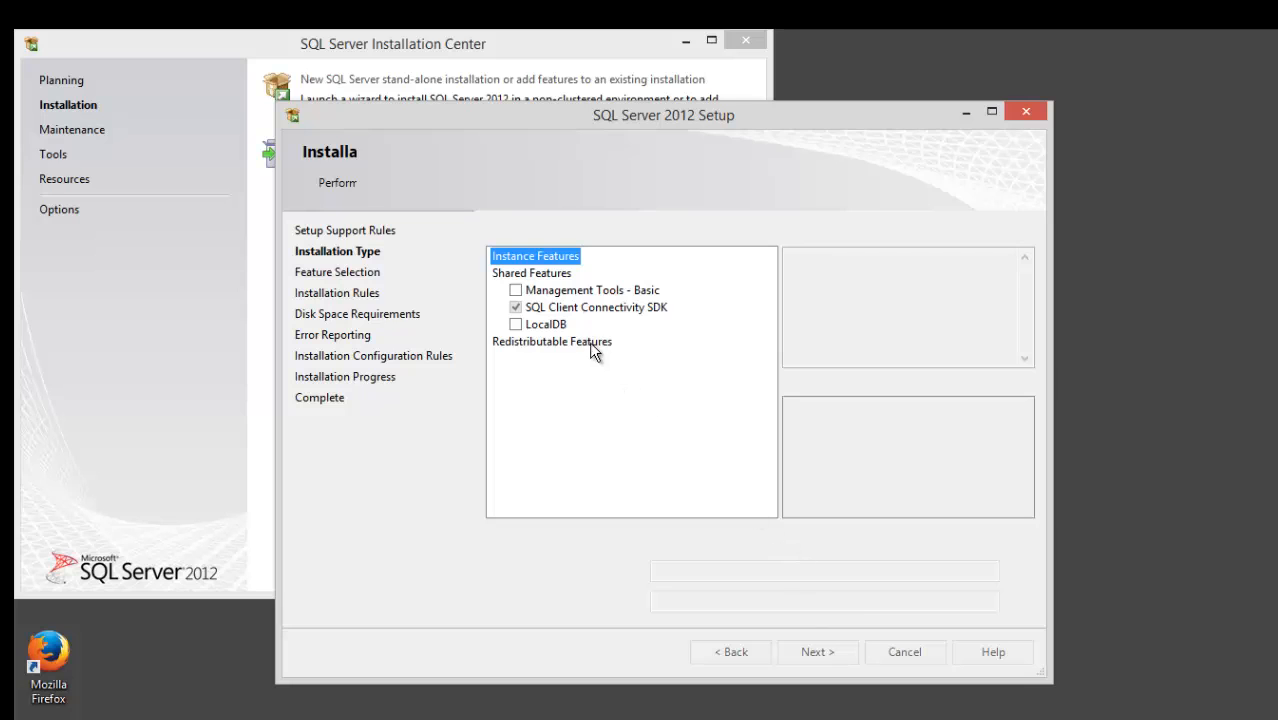
pyautogui.click(515, 290)
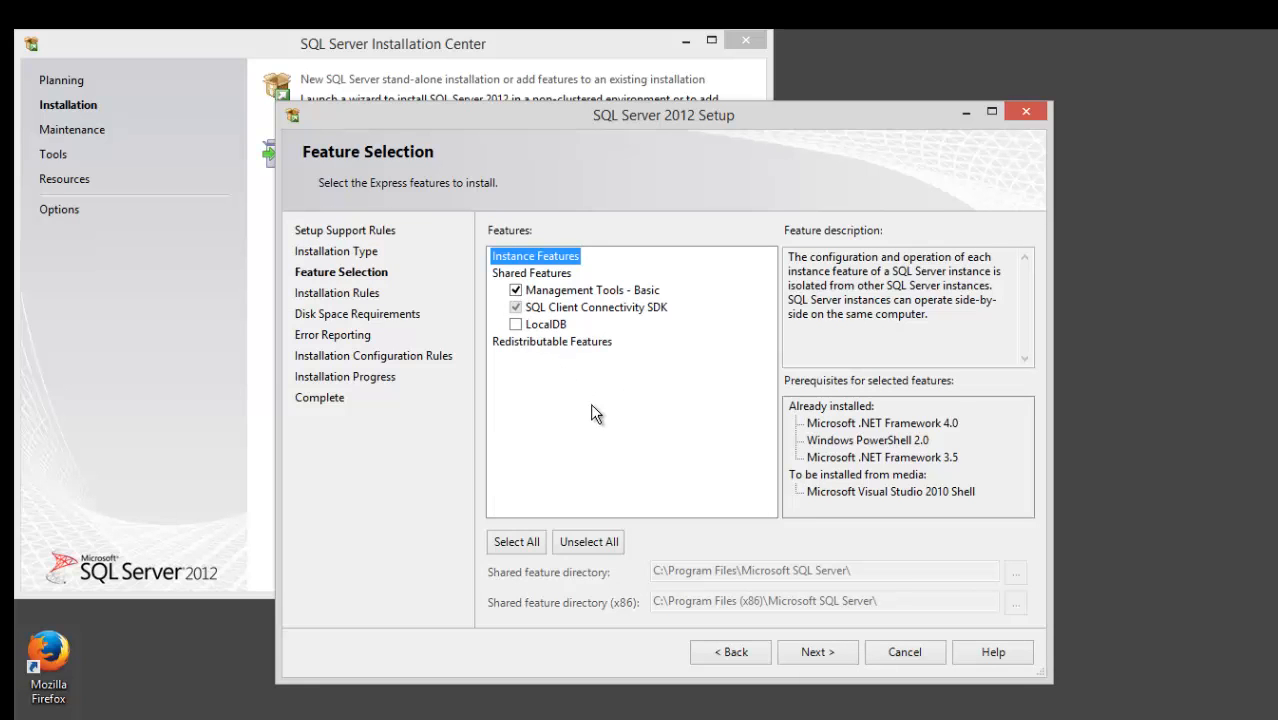
pyautogui.click(829, 652)
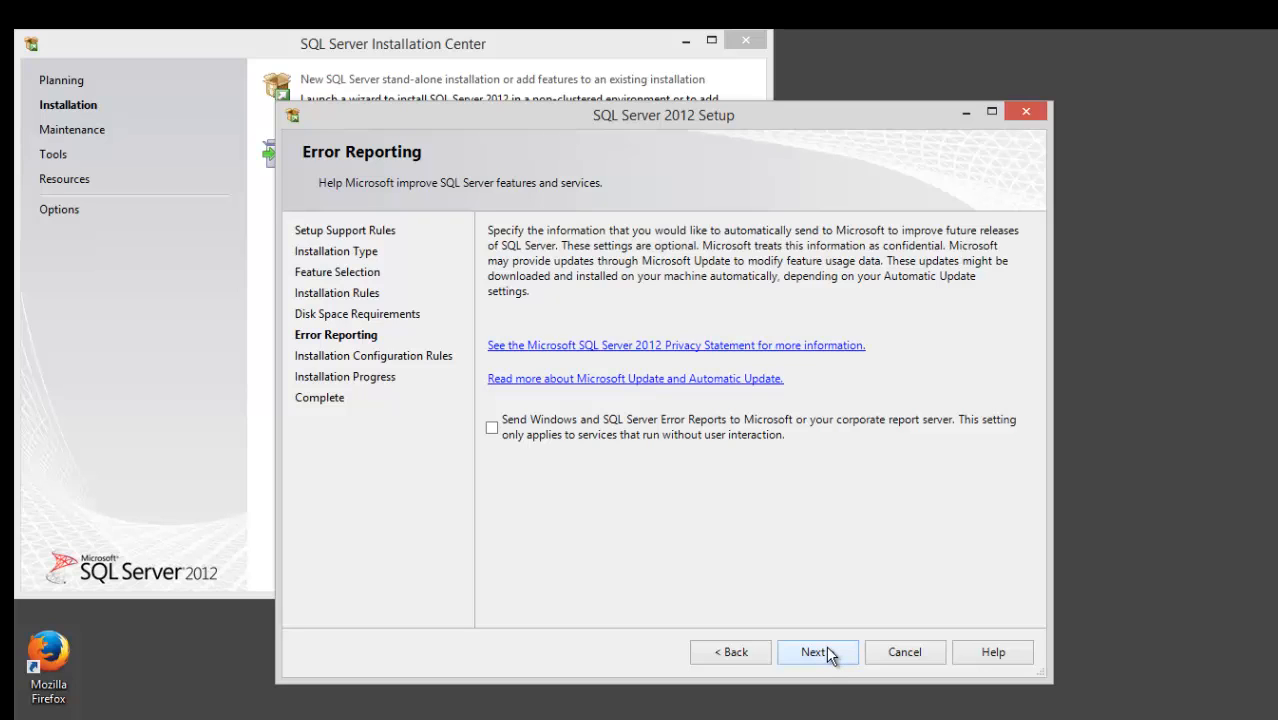
# Accept the default error reporting settings, finish the install, and close Setup and the Installation Center.
pyautogui.click(826, 654)
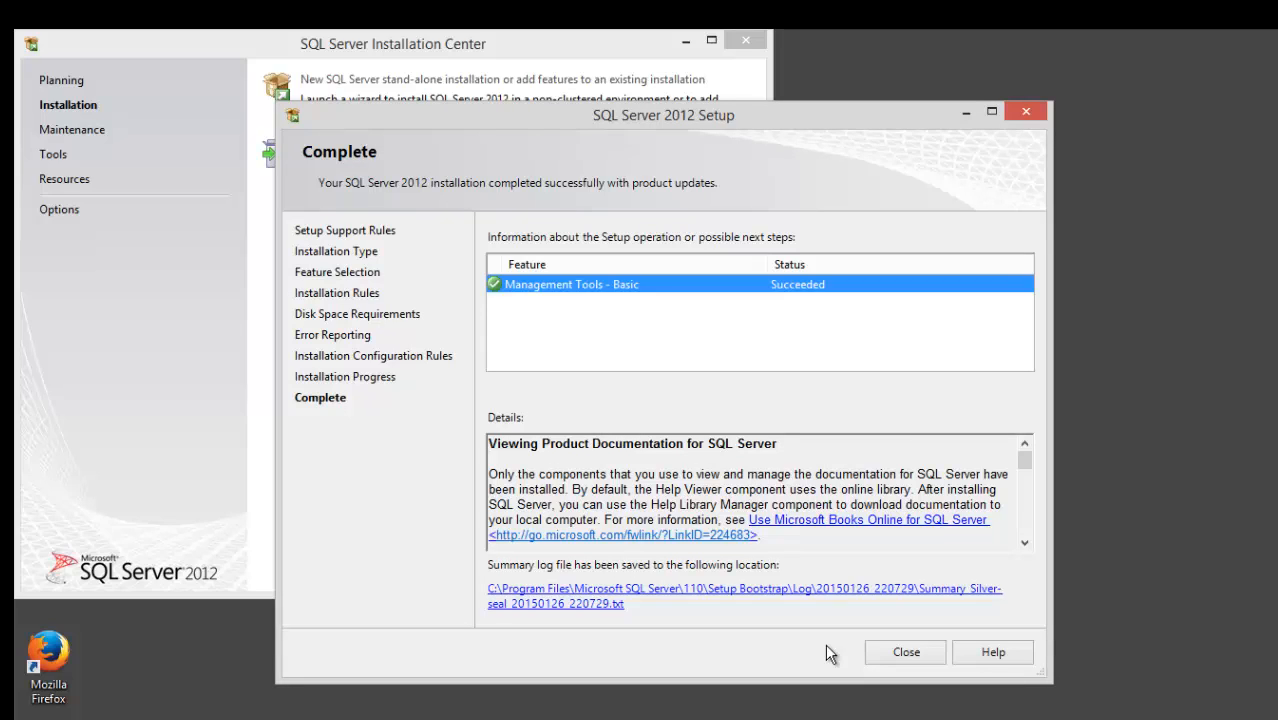
pyautogui.click(912, 655)
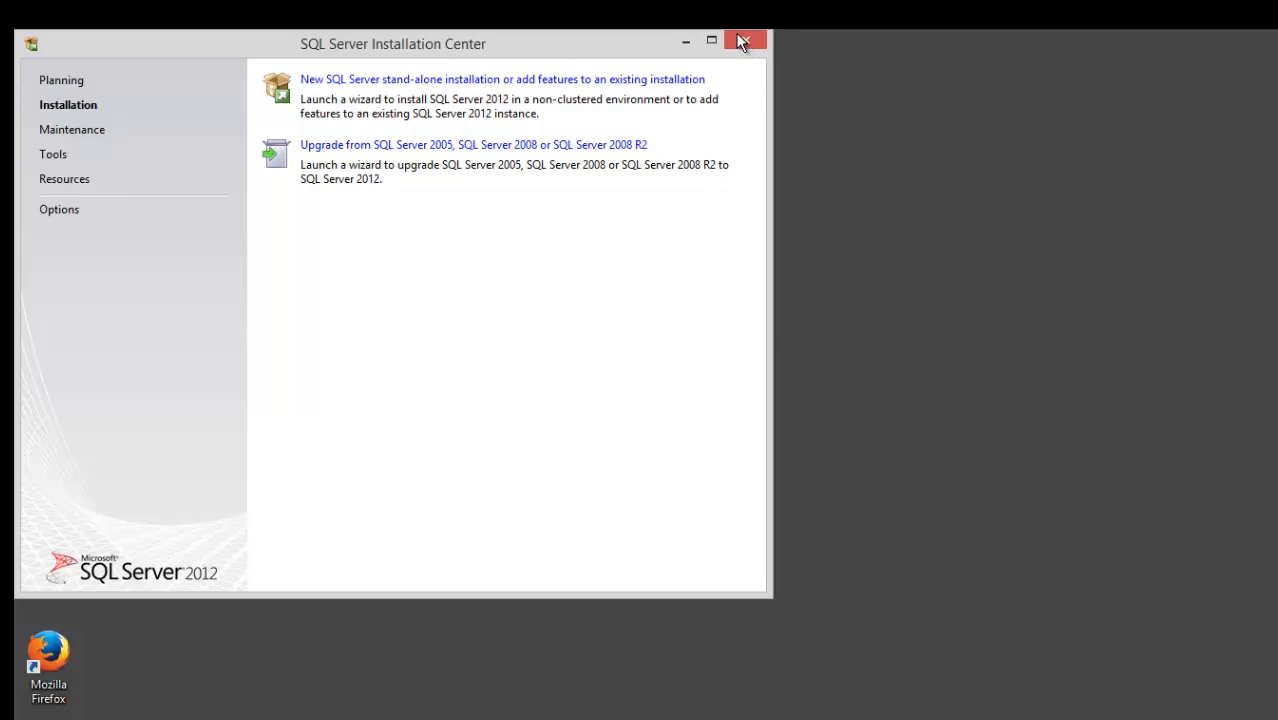
pyautogui.click(741, 41)
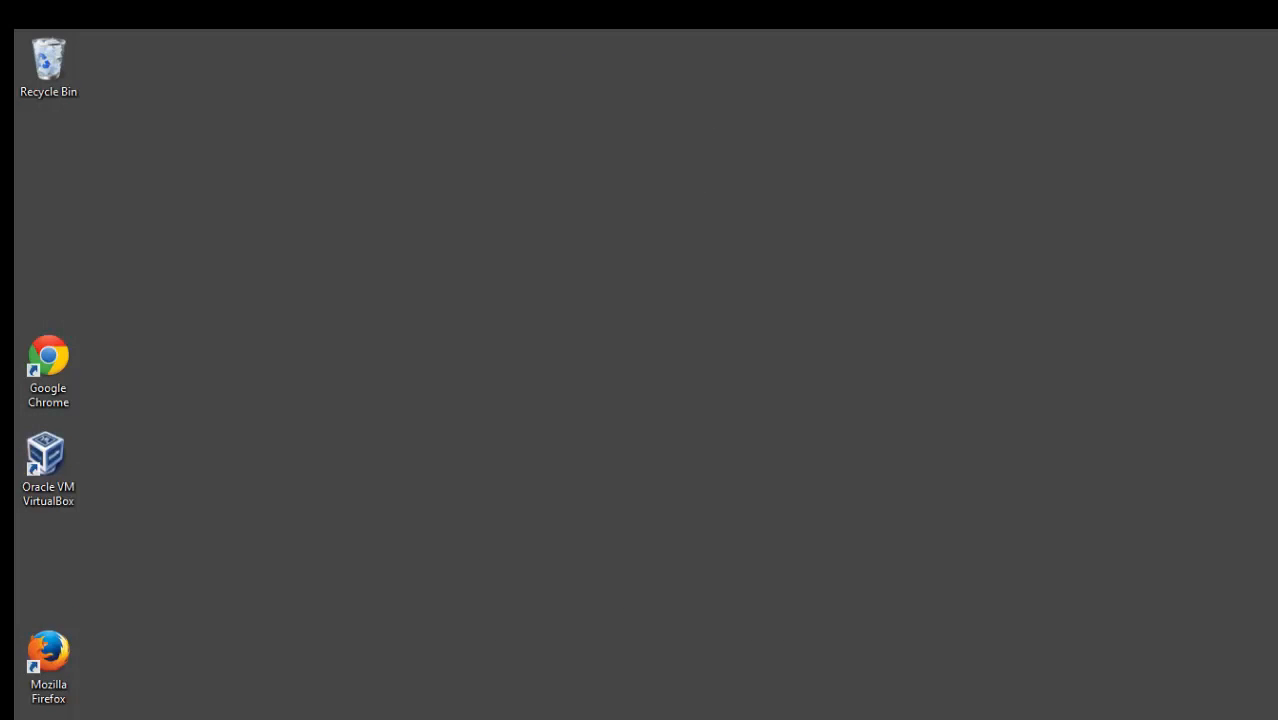
# Find SQL Server Management Studio in the Start screen's Apps list, pin it to the taskbar, and return to the desktop.
pyautogui.press('super')
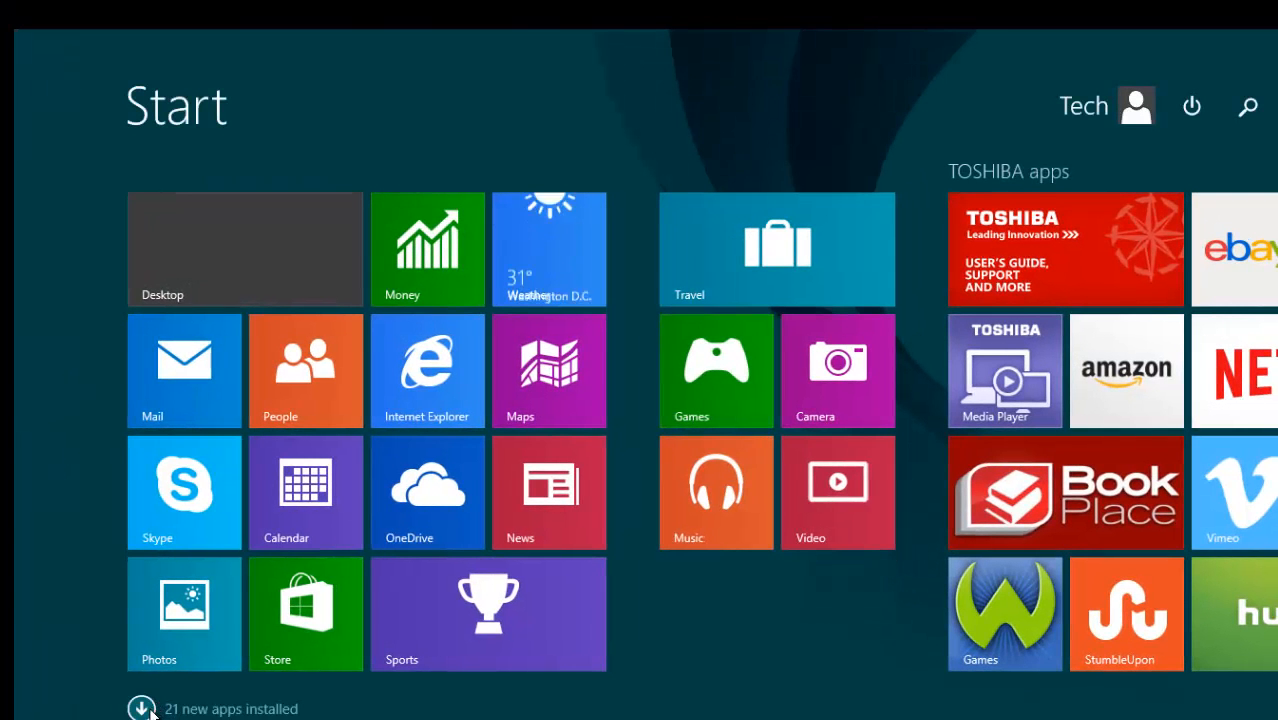
pyautogui.click(141, 708)
pyautogui.scroll(-3, 148, 710)
pyautogui.scroll(-5, 148, 710)
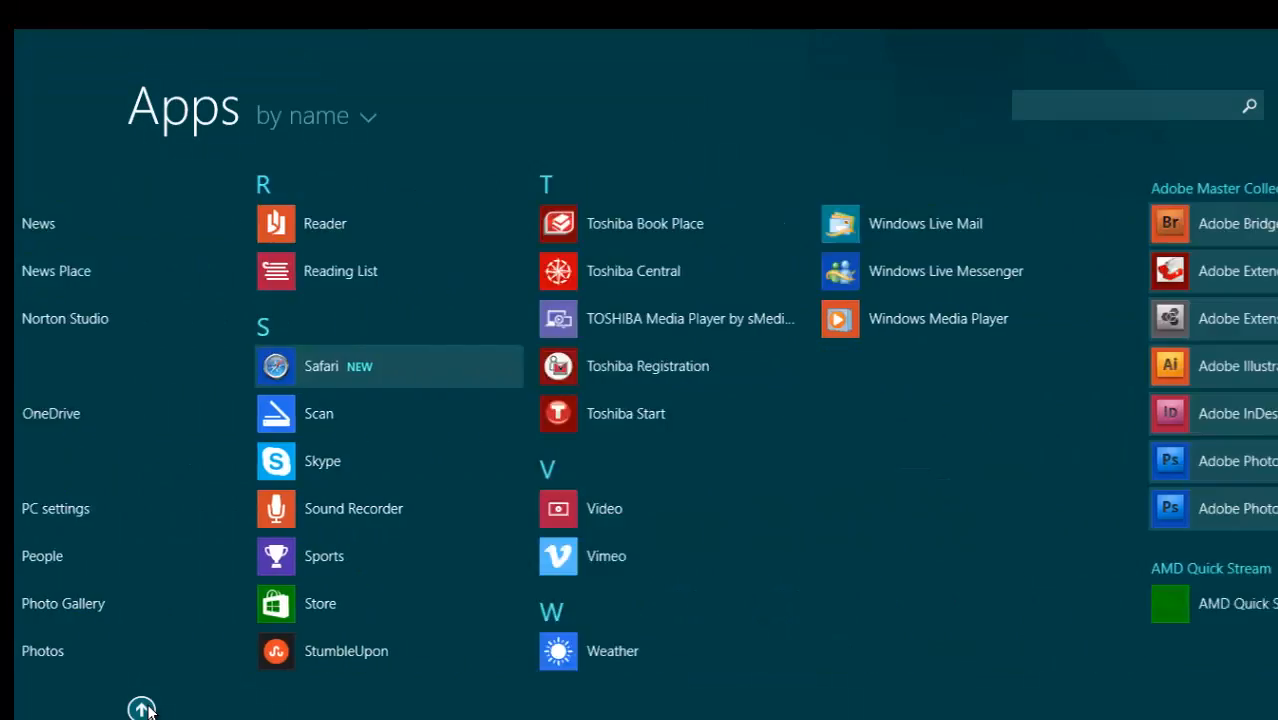
pyautogui.scroll(-4, 148, 710)
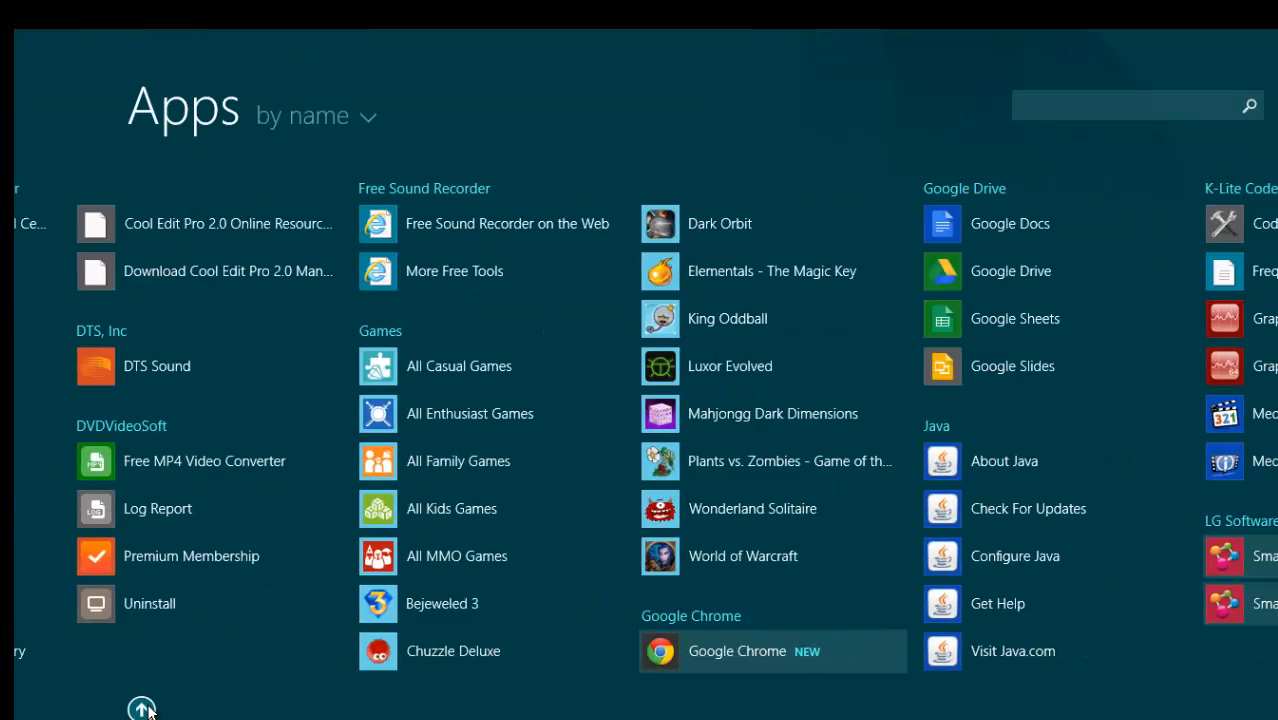
pyautogui.scroll(-3, 148, 710)
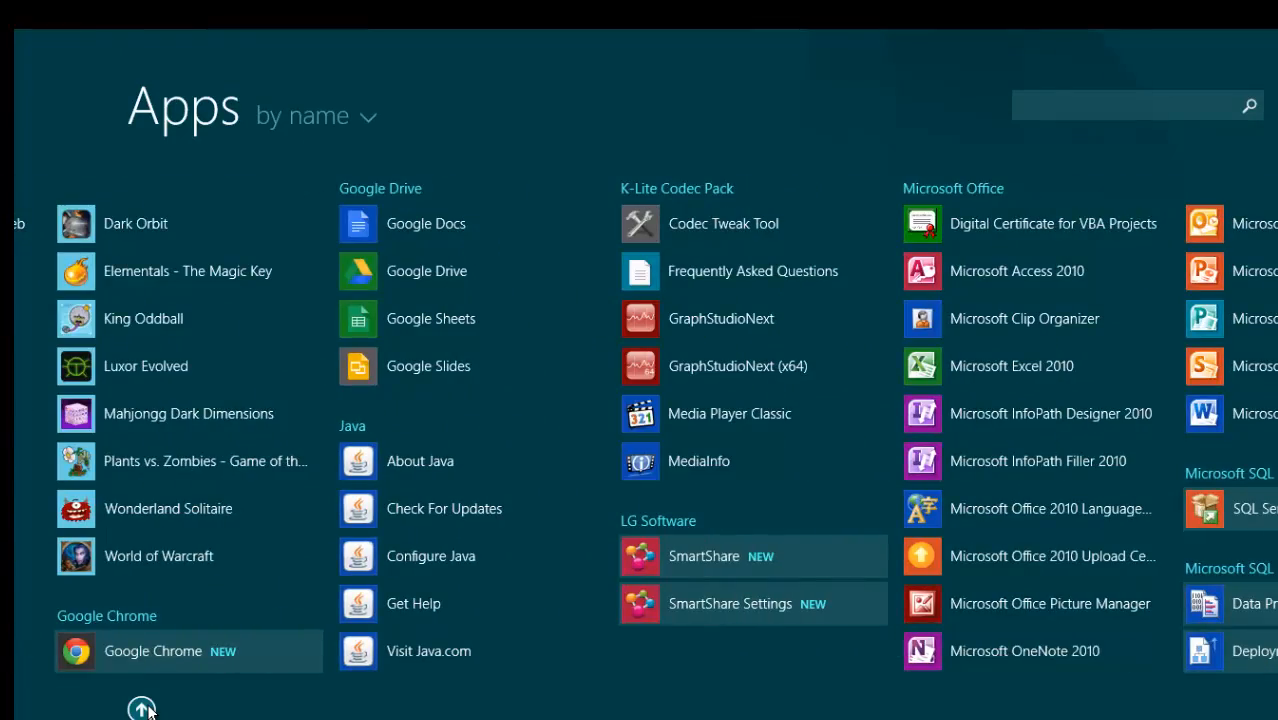
pyautogui.scroll(-3, 148, 710)
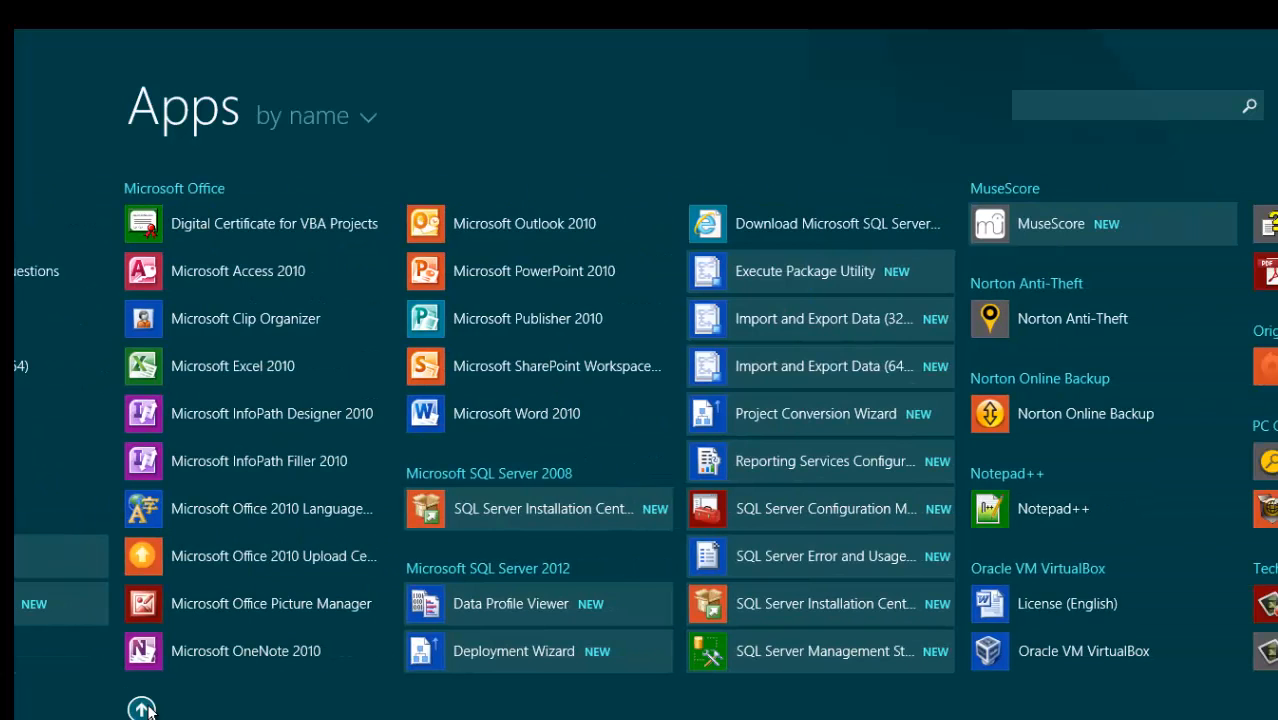
pyautogui.scroll(-2, 148, 710)
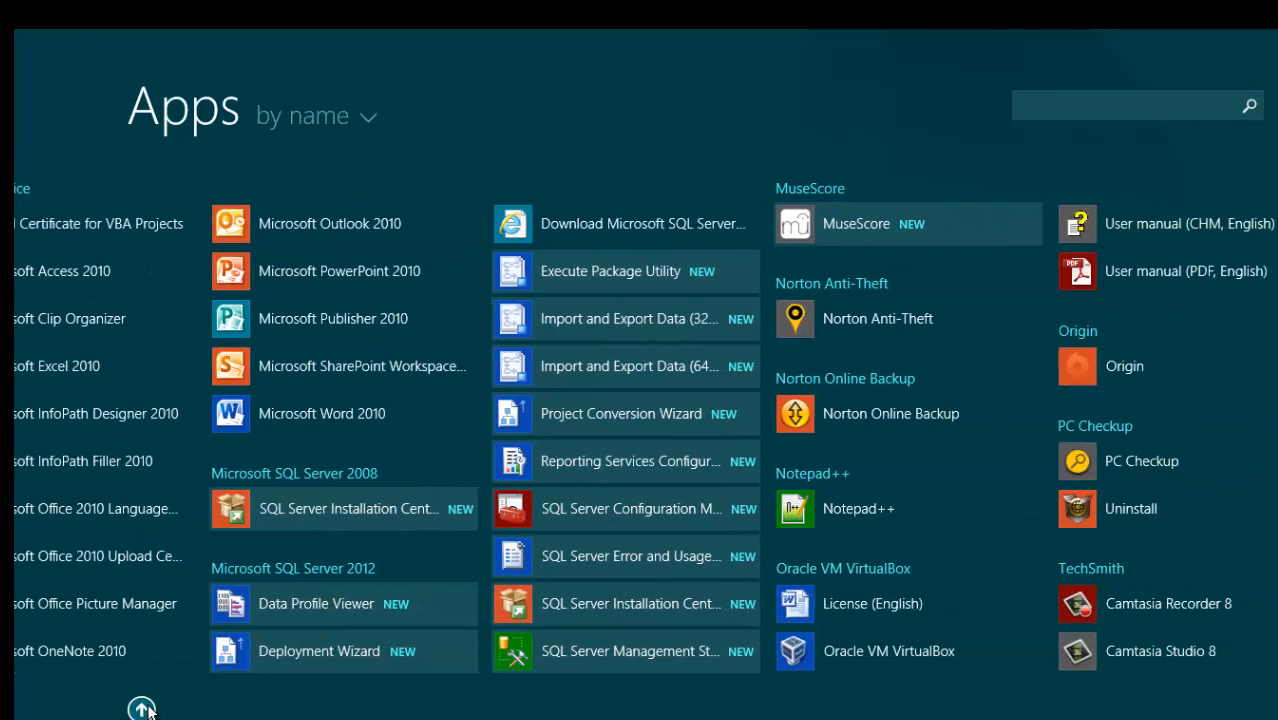
pyautogui.rightClick(667, 648)
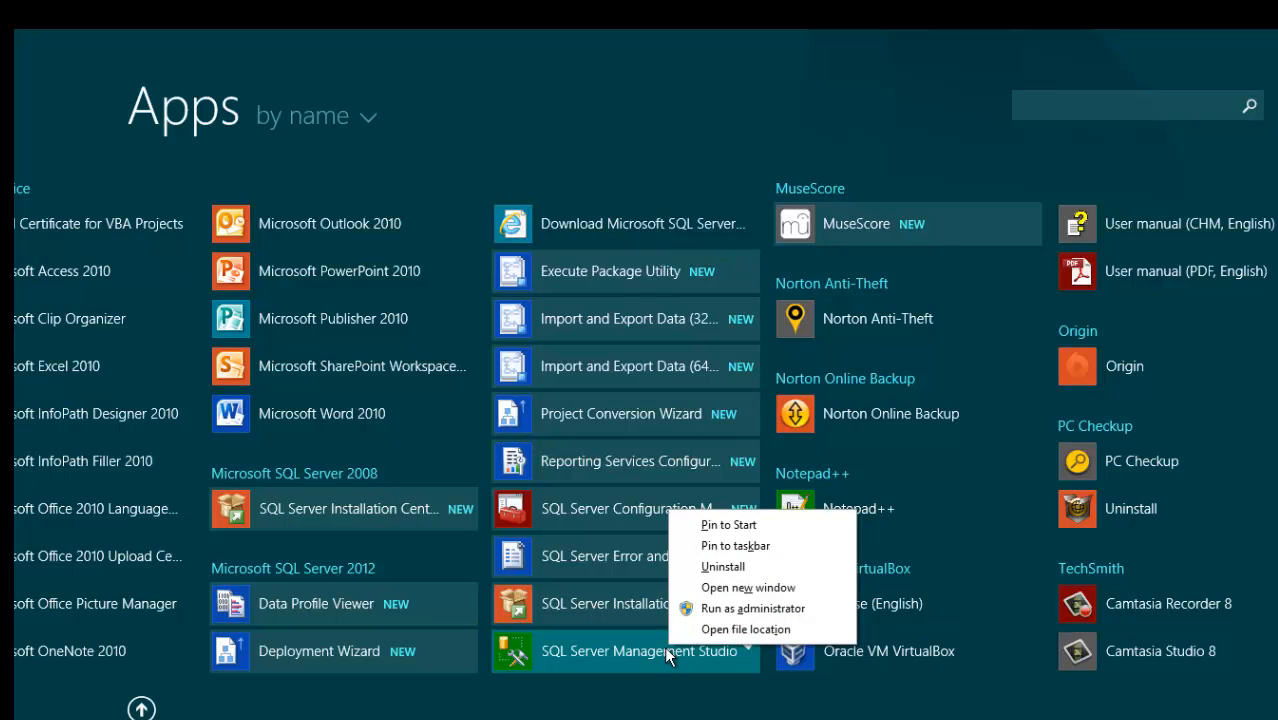
pyautogui.click(727, 548)
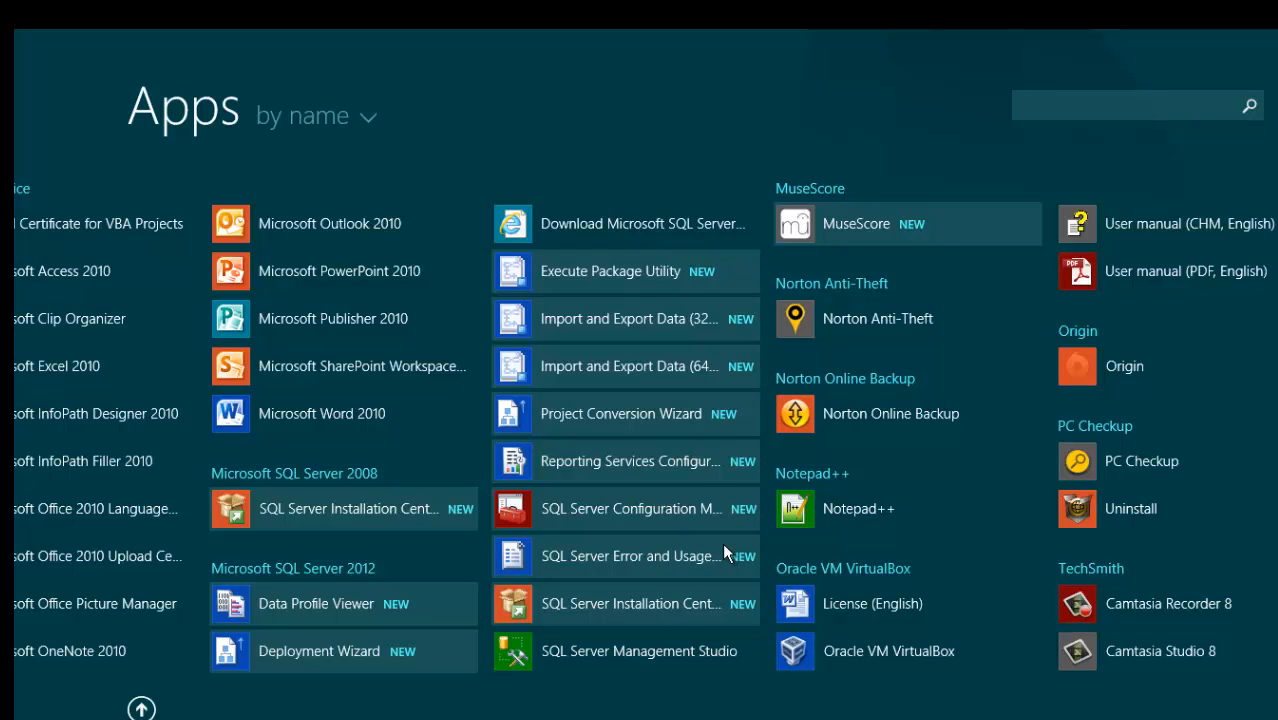
pyautogui.press('super')
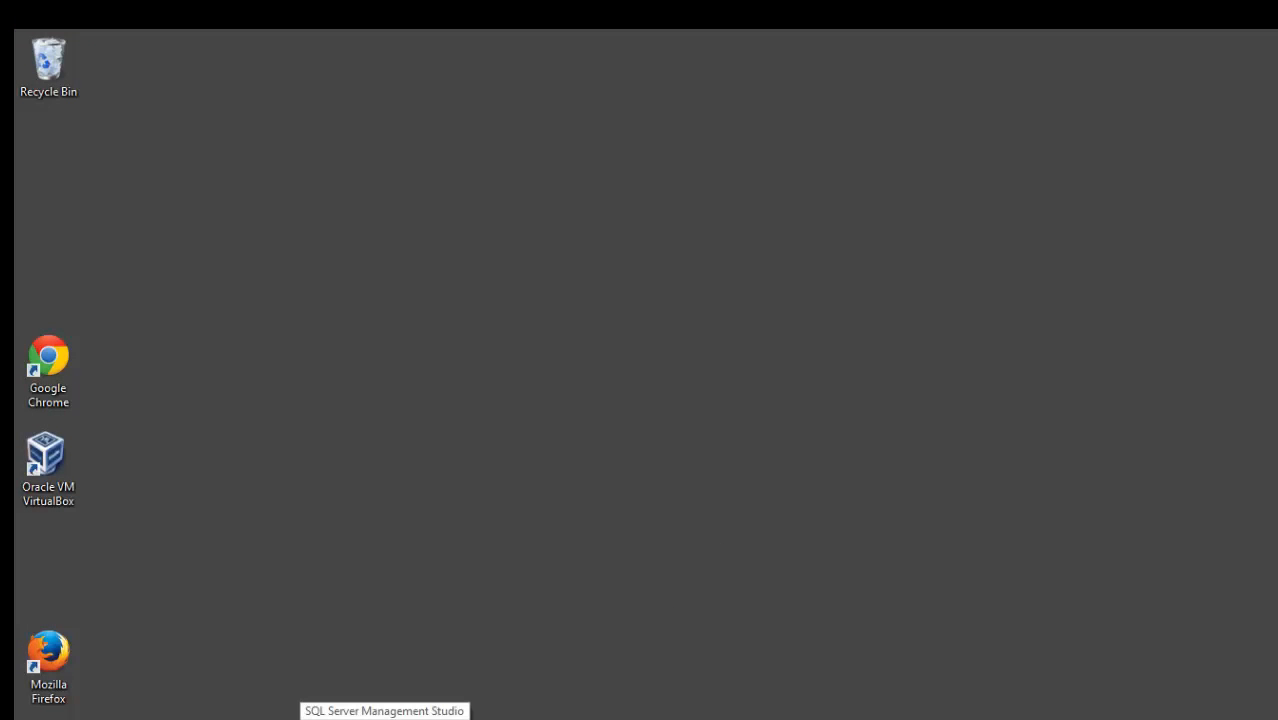
# Launch Management Studio from the taskbar and connect to ITEC285 using Windows Authentication.
pyautogui.click(388, 712)
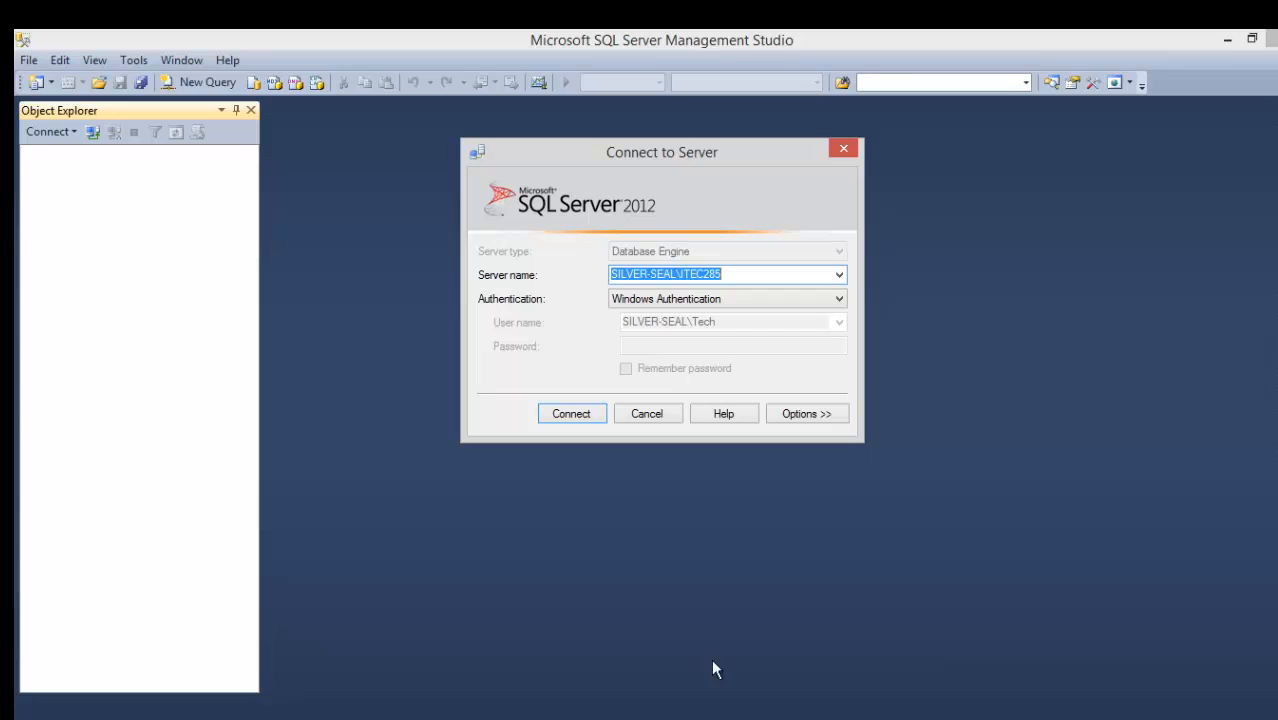
pyautogui.click(585, 414)
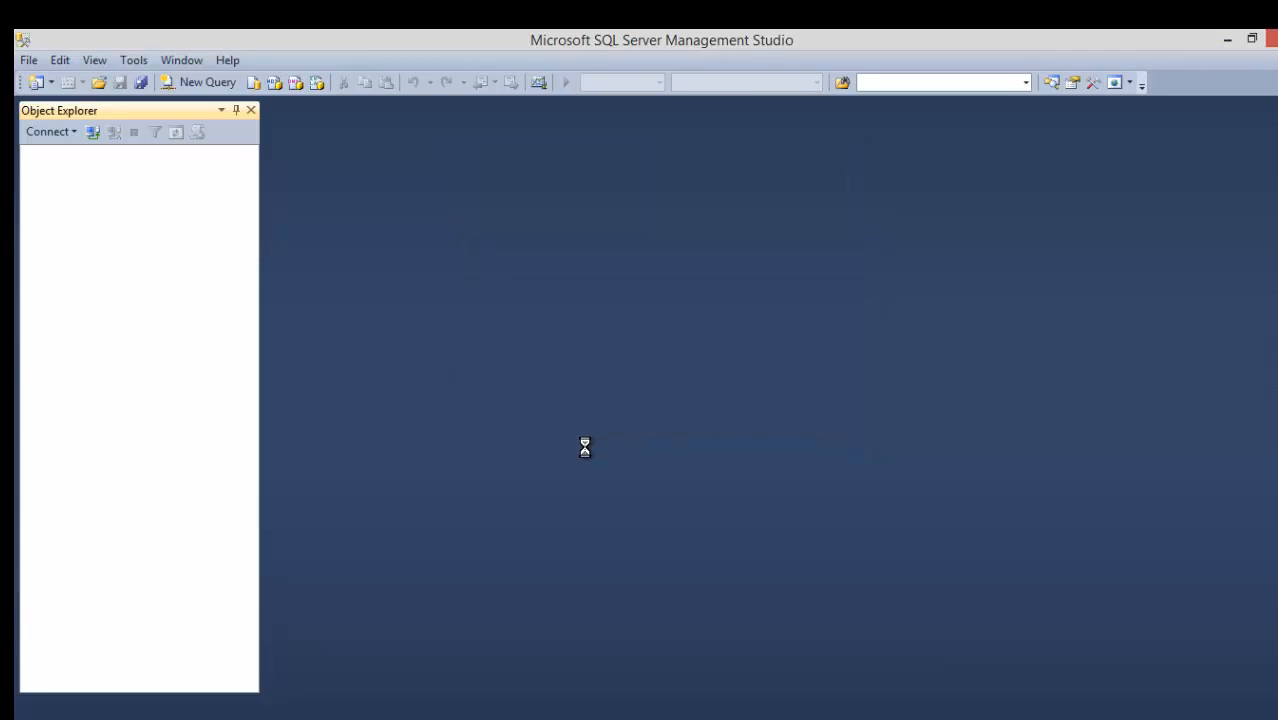